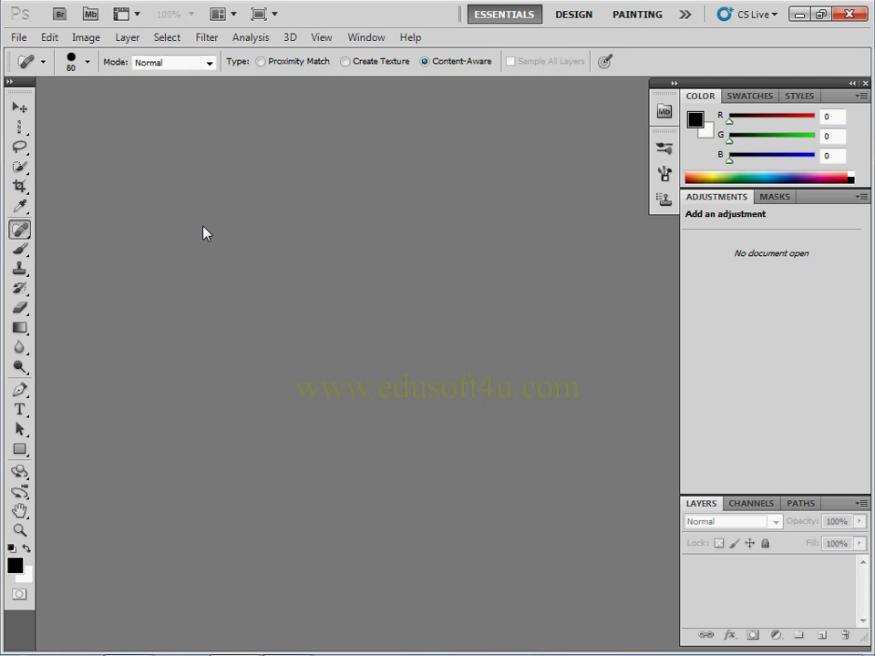
Open filmscan.jpg from the Chapter 06 folder and view it at 100% actual pixels.
{"action": "left_click", "coordinate": [18, 37]}
{"action": "left_click", "coordinate": [48, 75]}
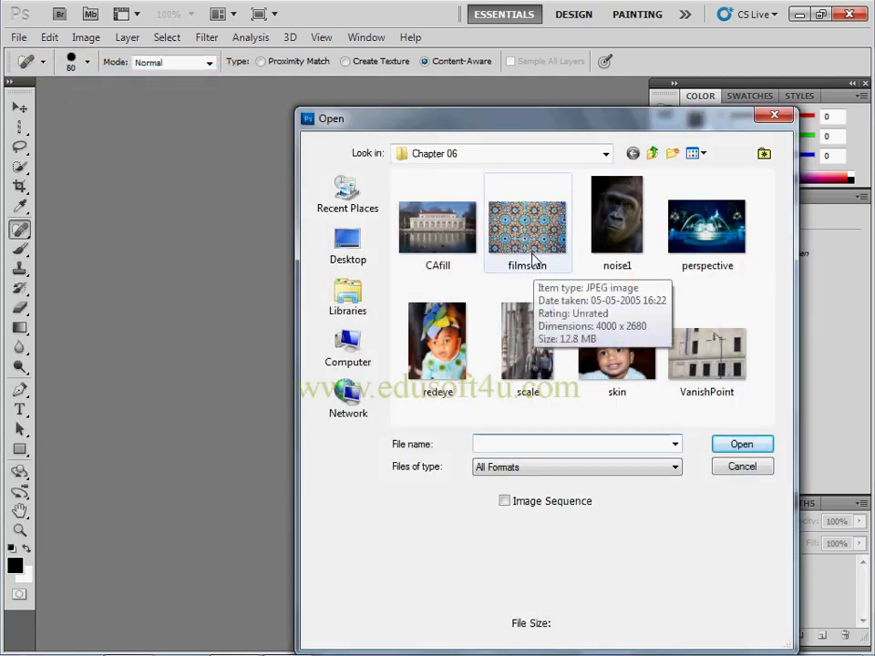
{"action": "left_click", "coordinate": [533, 257]}
{"action": "left_click", "coordinate": [742, 445]}
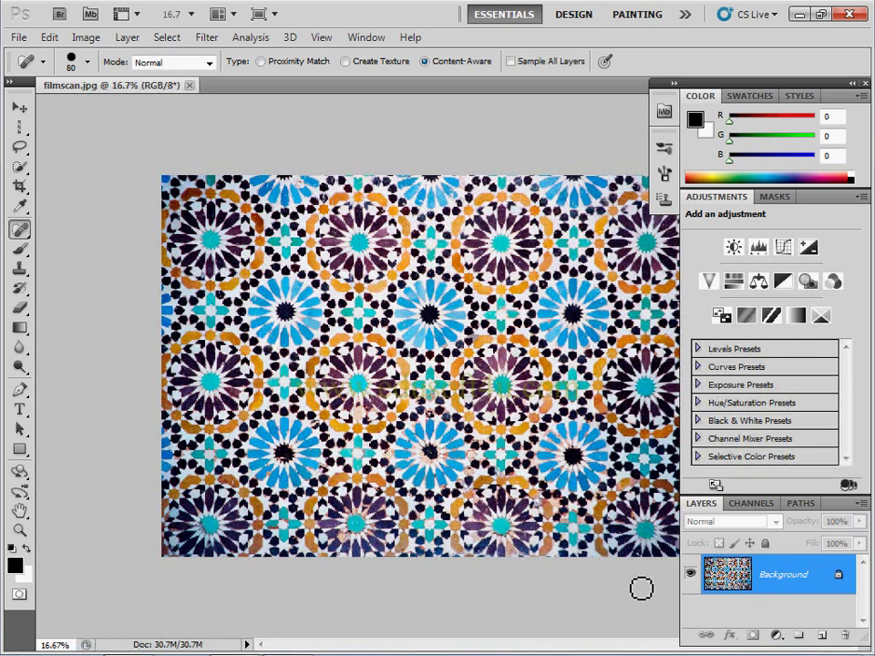
{"action": "key", "text": "ctrl+1"}
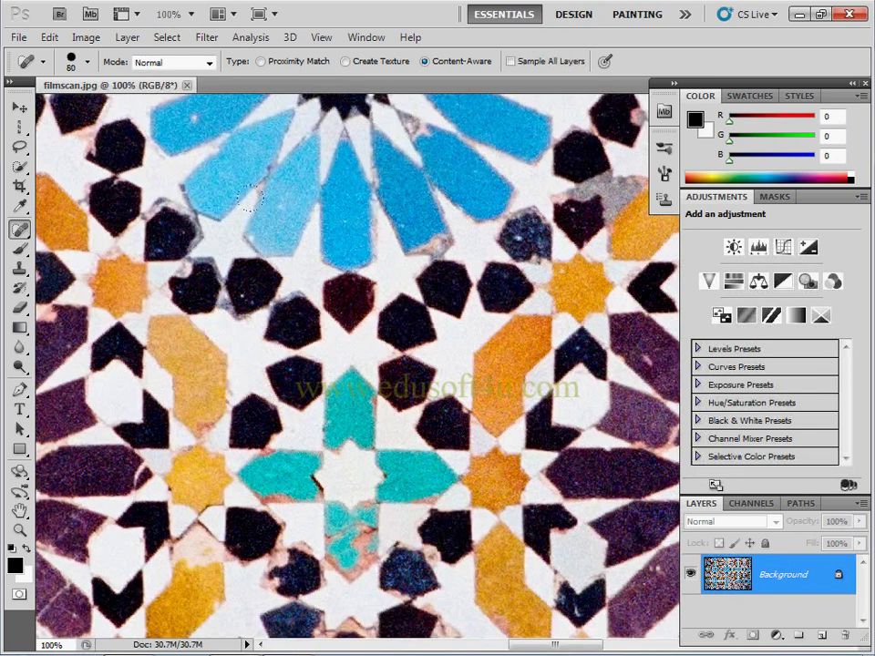
{"action": "left_click", "coordinate": [365, 38]}
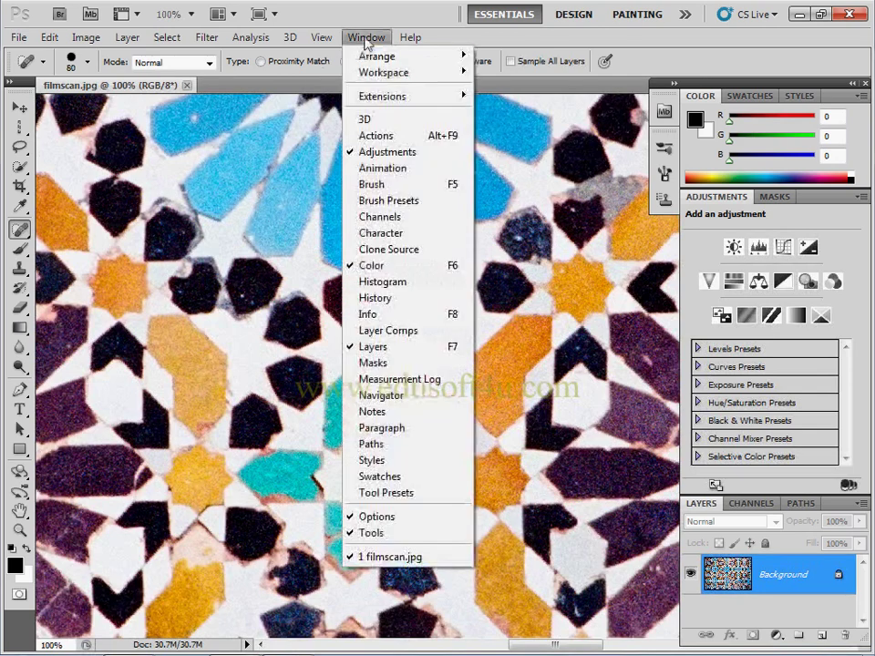
Use the Navigator thumbnail to move the view down to the large blue star, then close the Navigator group.
{"action": "left_click", "coordinate": [381, 395]}
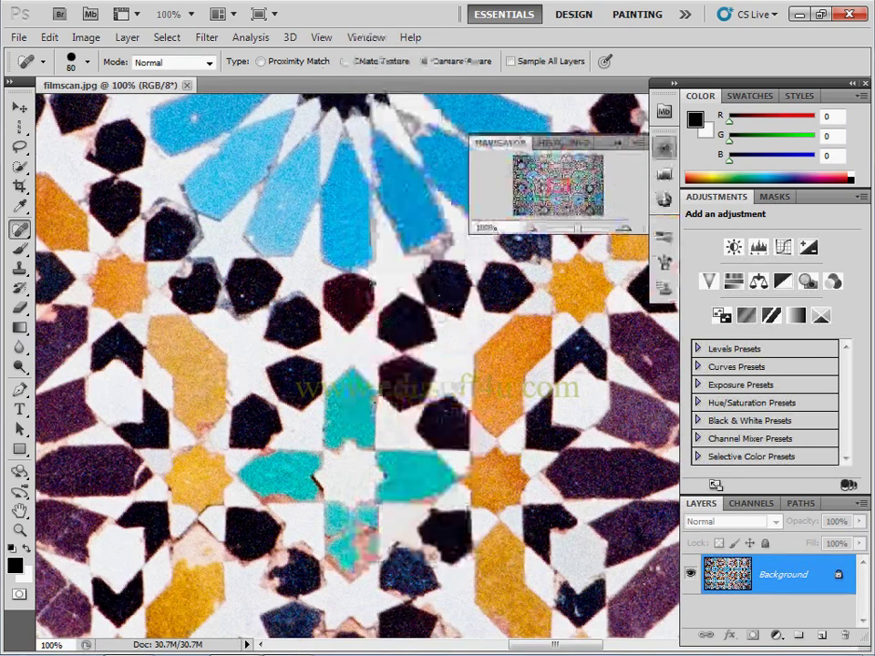
{"action": "left_click", "coordinate": [520, 208]}
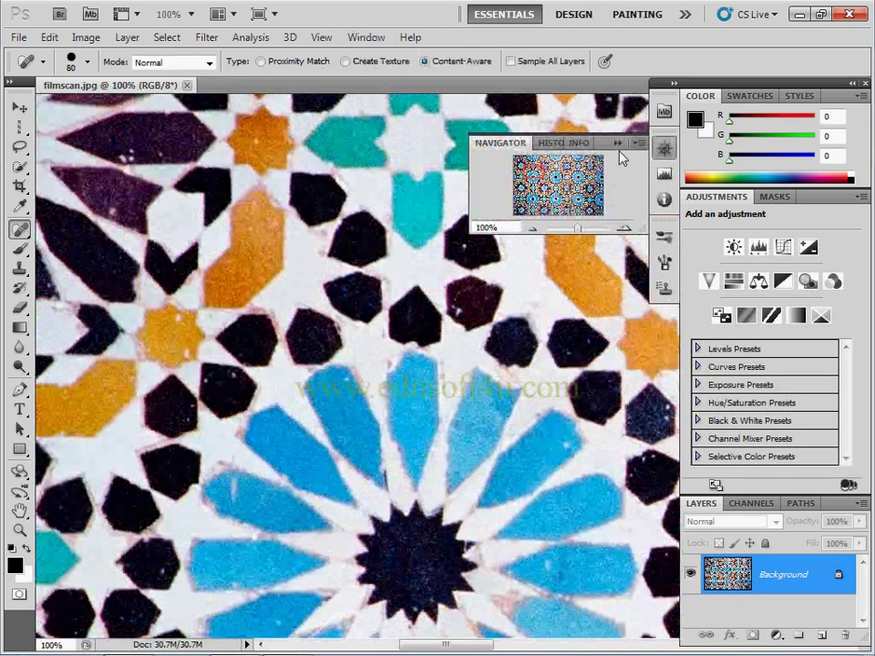
{"action": "right_click", "coordinate": [502, 146]}
{"action": "left_click", "coordinate": [512, 170]}
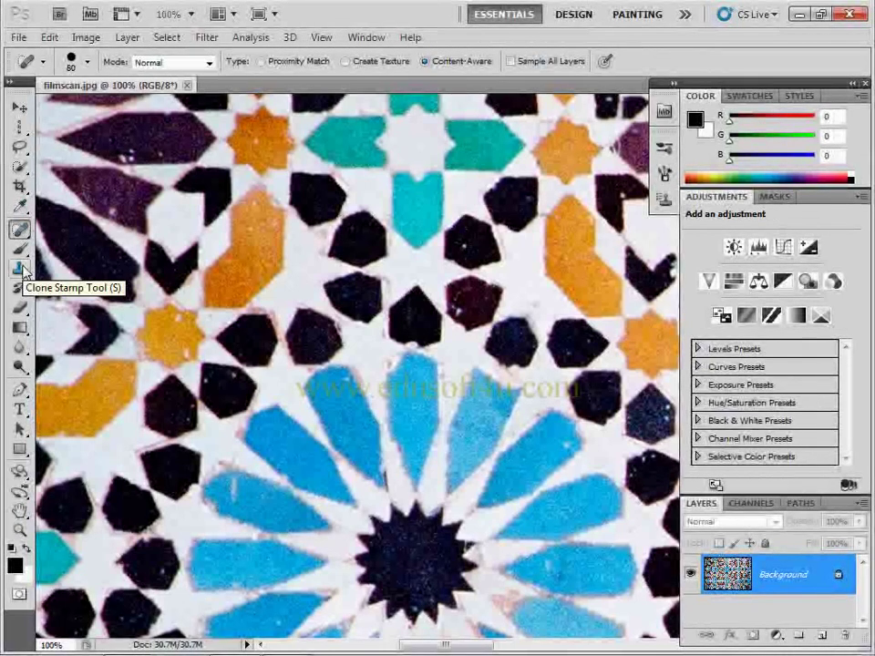
{"action": "left_click", "coordinate": [20, 269]}
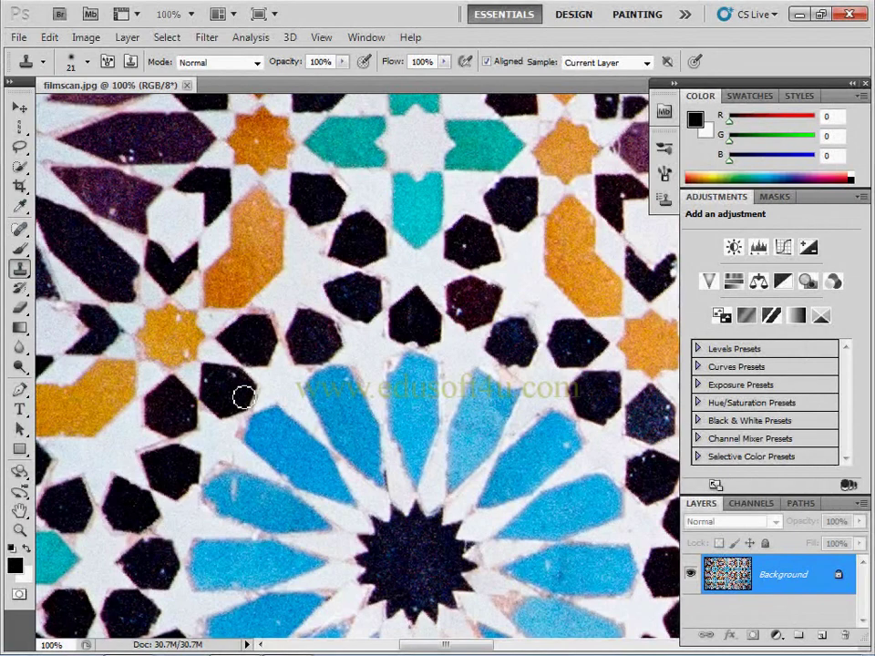
Clone Stamp the dust off the black hexagon and orange star, then sample the blue petal.
{"action": "left_click", "coordinate": [239, 391], "text": "alt"}
{"action": "left_click_drag", "start_coordinate": [241, 383], "coordinate": [222, 396]}
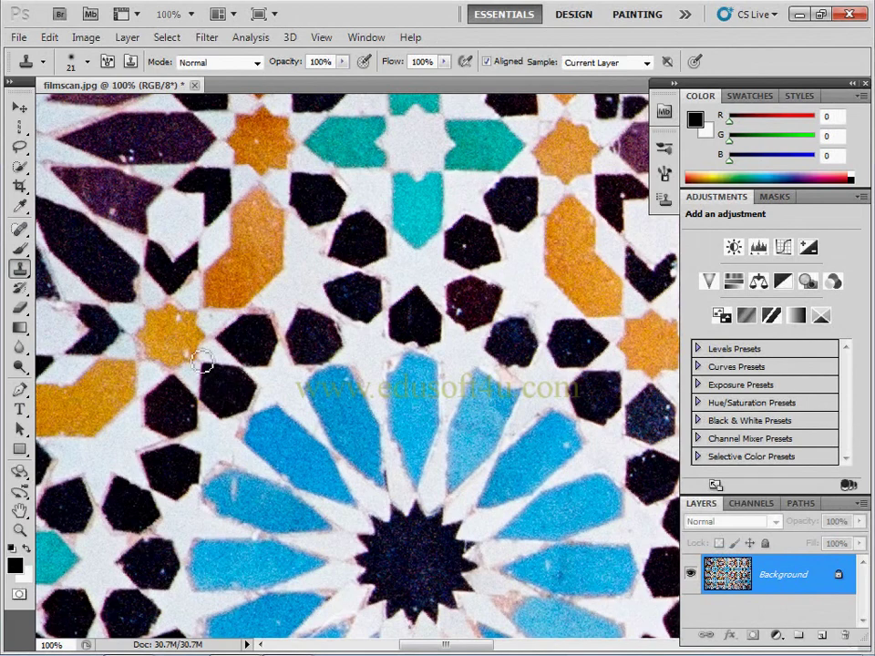
{"action": "left_click_drag", "start_coordinate": [191, 332], "coordinate": [182, 340]}
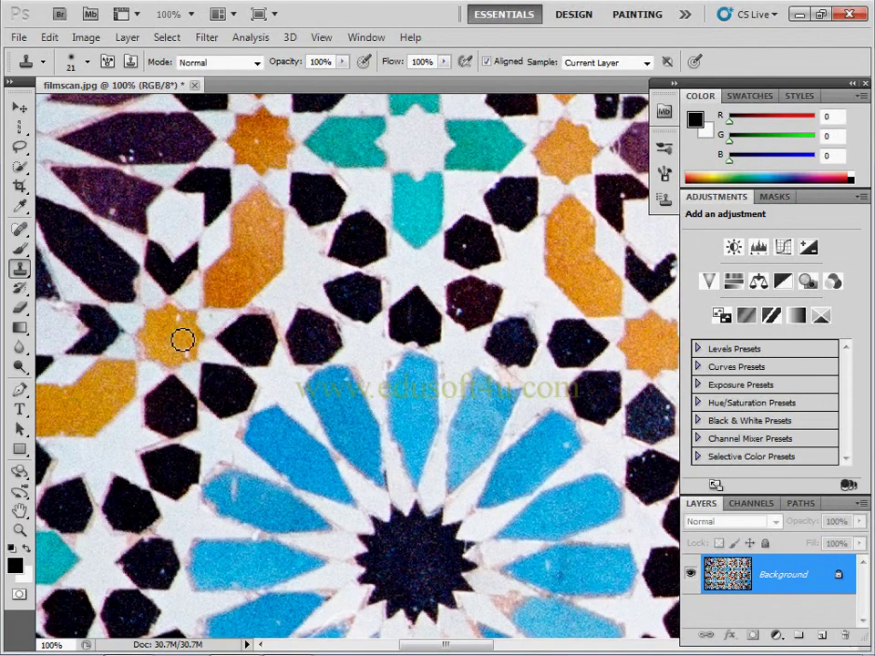
{"action": "mouse_move", "coordinate": [183, 339]}
{"action": "left_mouse_down"}
{"action": "mouse_move", "coordinate": [185, 325]}
{"action": "mouse_move", "coordinate": [193, 352]}
{"action": "mouse_move", "coordinate": [172, 347]}
{"action": "mouse_move", "coordinate": [191, 360]}
{"action": "mouse_move", "coordinate": [236, 288]}
{"action": "mouse_move", "coordinate": [254, 284]}
{"action": "mouse_move", "coordinate": [279, 229]}
{"action": "mouse_move", "coordinate": [259, 236]}
{"action": "mouse_move", "coordinate": [255, 259]}
{"action": "left_mouse_up"}
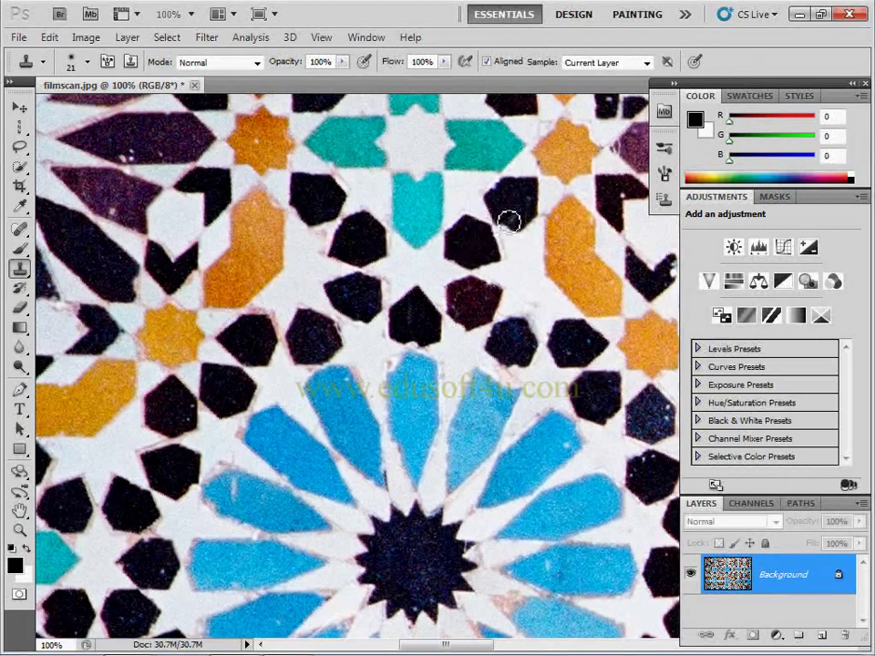
{"action": "left_click", "coordinate": [254, 499], "text": "alt"}
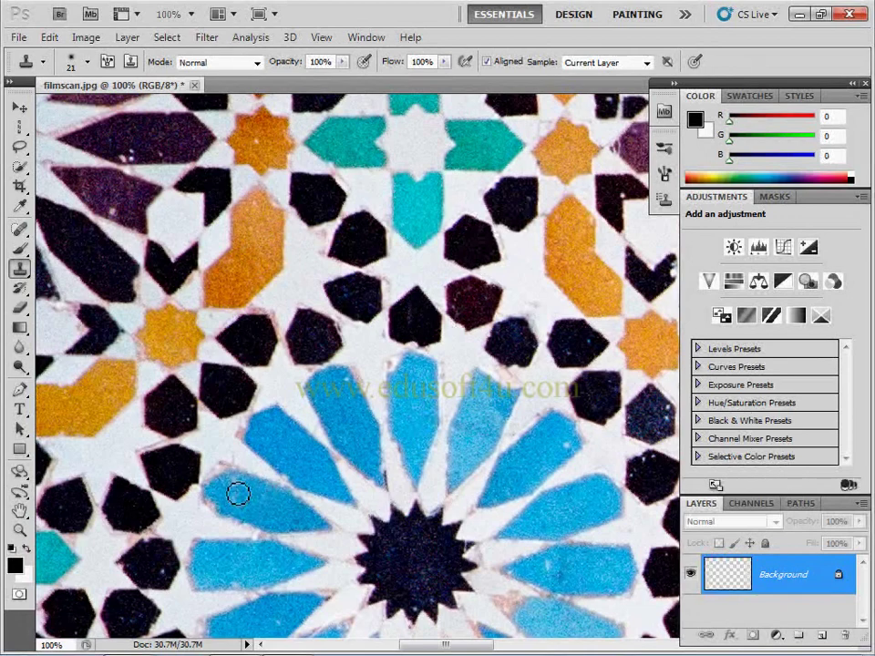
{"action": "left_click", "coordinate": [242, 488], "text": "alt"}
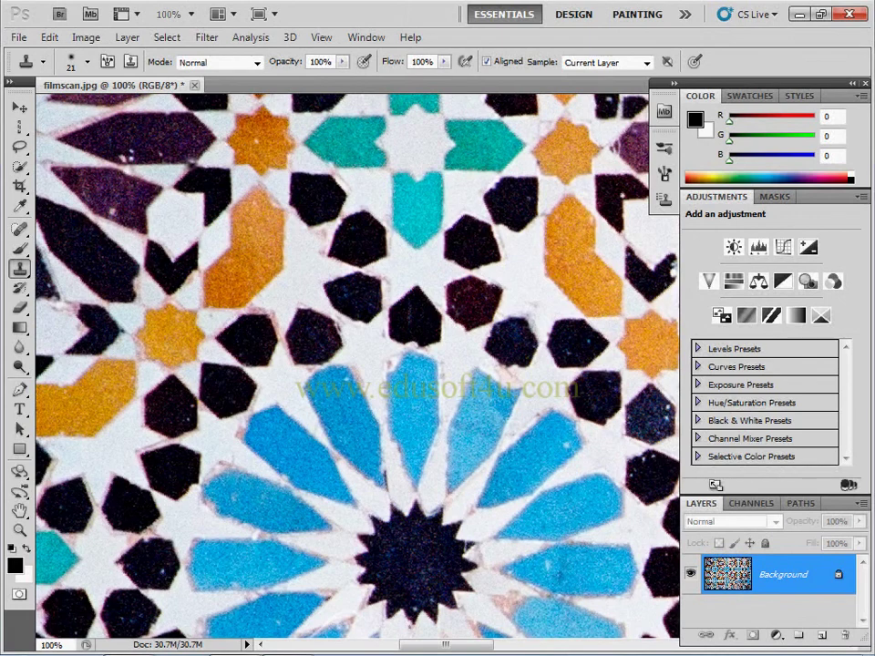
Close filmscan.jpg without saving and open skin.jpg.
{"action": "left_click", "coordinate": [18, 37]}
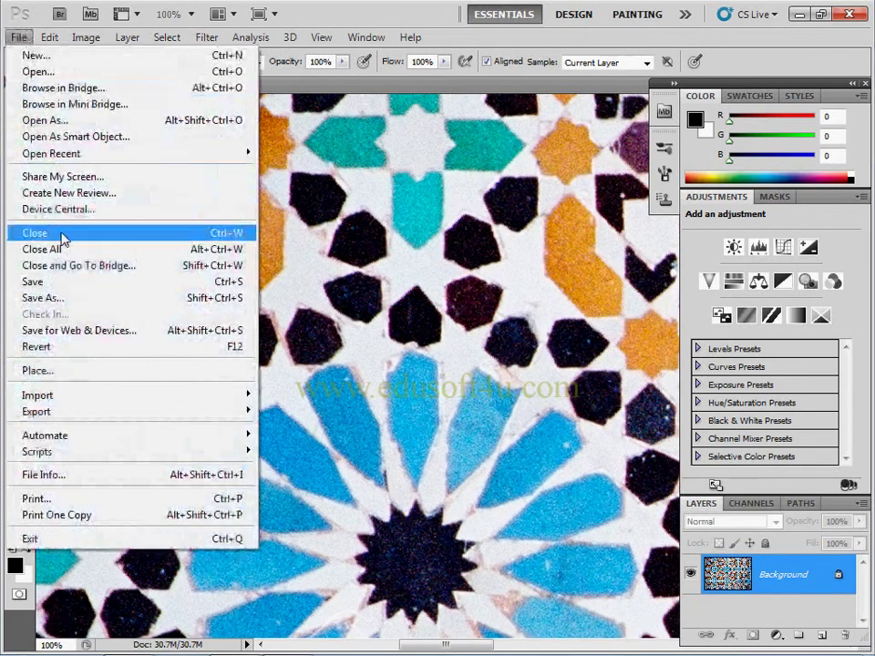
{"action": "left_click", "coordinate": [64, 235]}
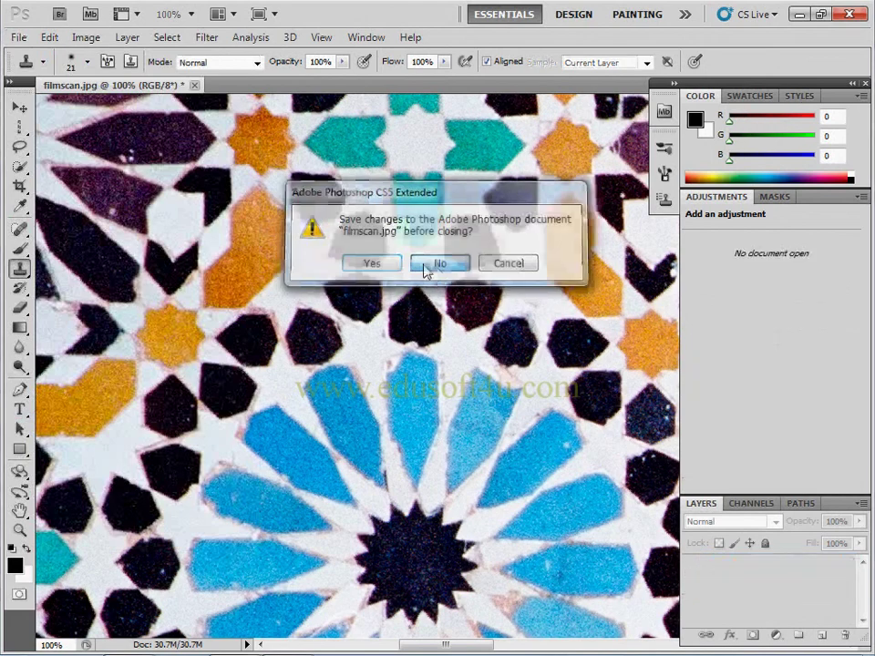
{"action": "left_click", "coordinate": [436, 264]}
{"action": "left_click", "coordinate": [18, 37]}
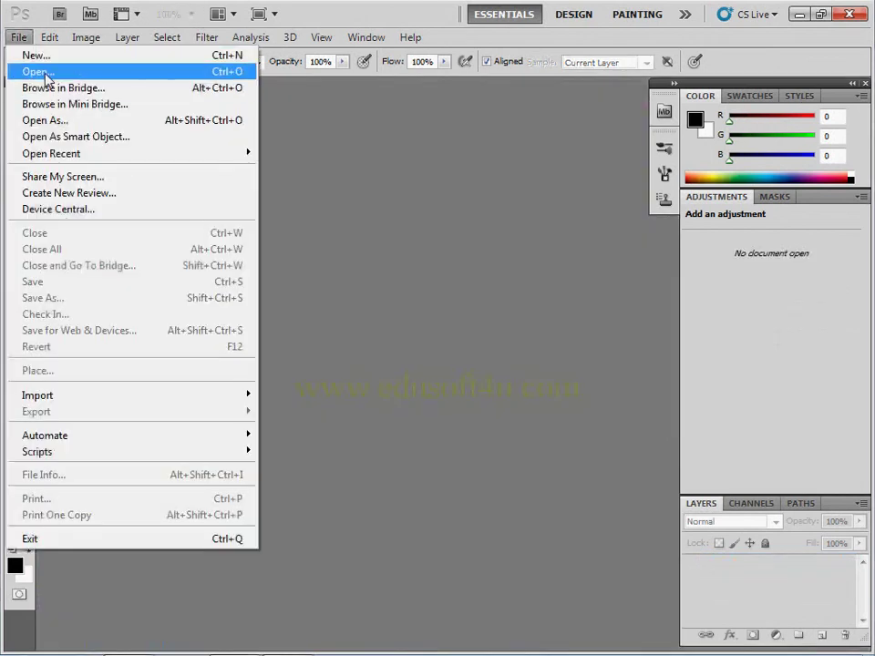
{"action": "left_click", "coordinate": [36, 69]}
{"action": "double_click", "coordinate": [613, 348]}
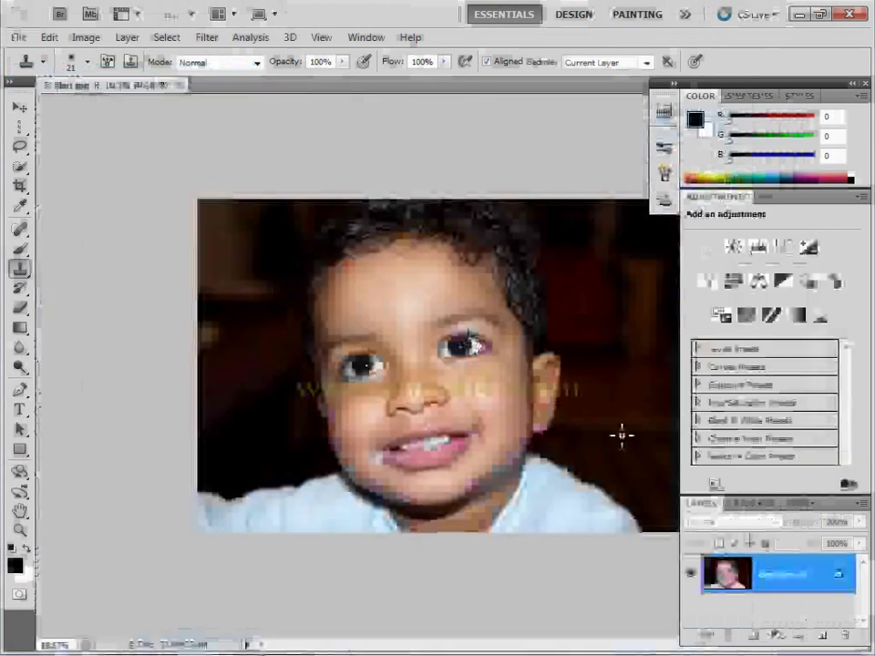
Zoom the child's face to 50% and pan to show the eyes and mouth.
{"action": "key", "text": "ctrl+plus"}
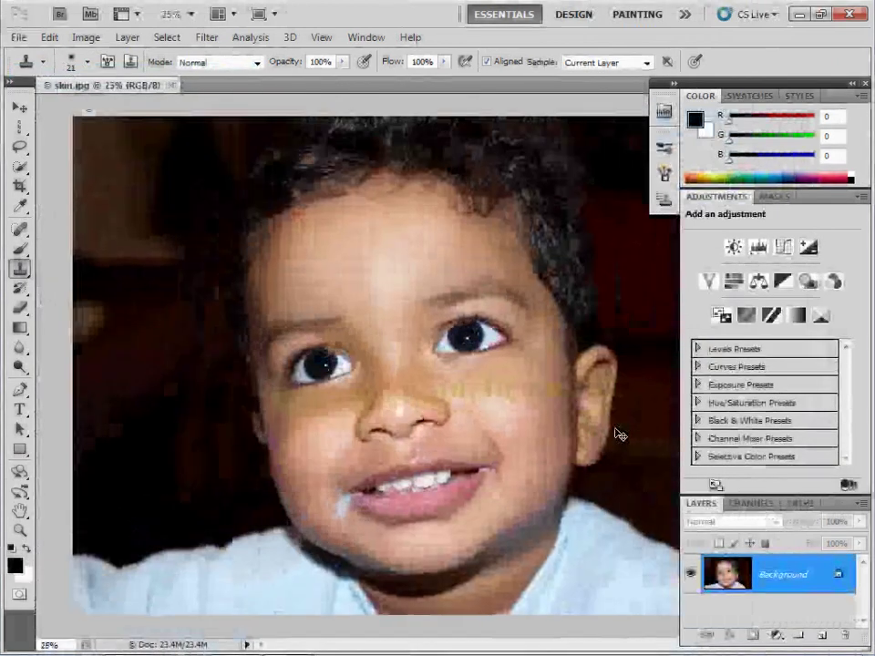
{"action": "key", "text": "ctrl+plus"}
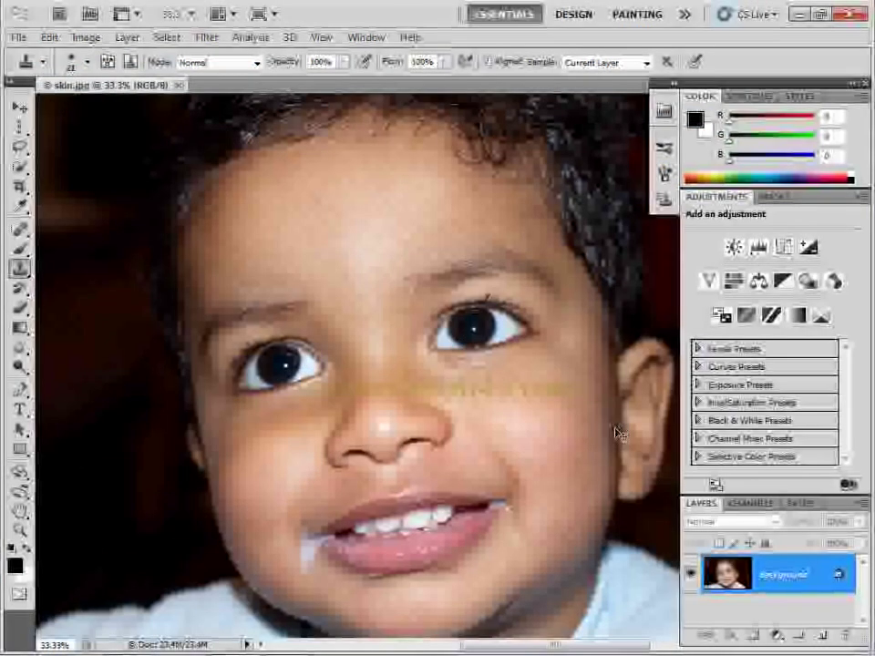
{"action": "key", "text": "ctrl+plus"}
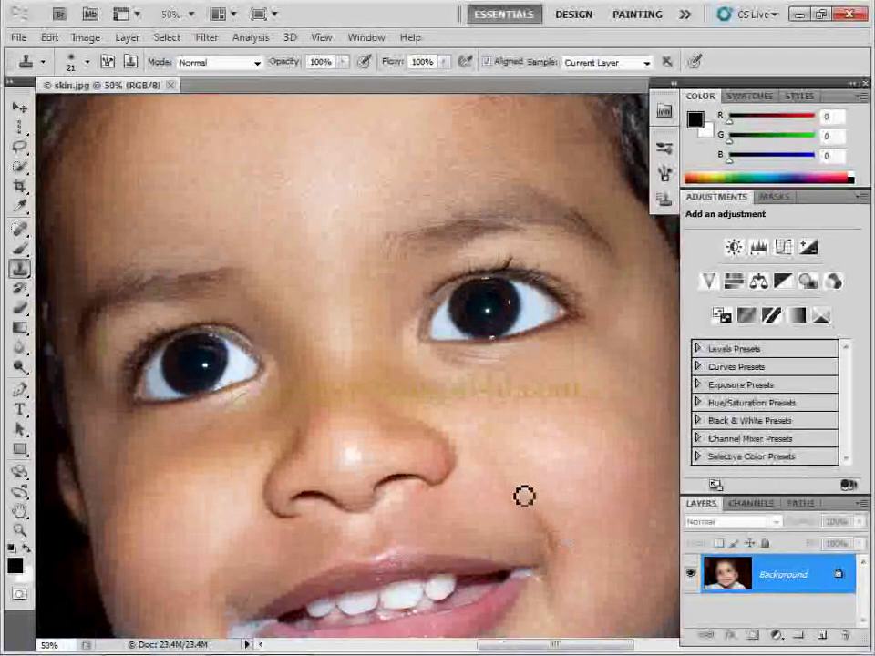
{"action": "left_click", "coordinate": [19, 513]}
{"action": "left_click_drag", "start_coordinate": [254, 542], "coordinate": [265, 477]}
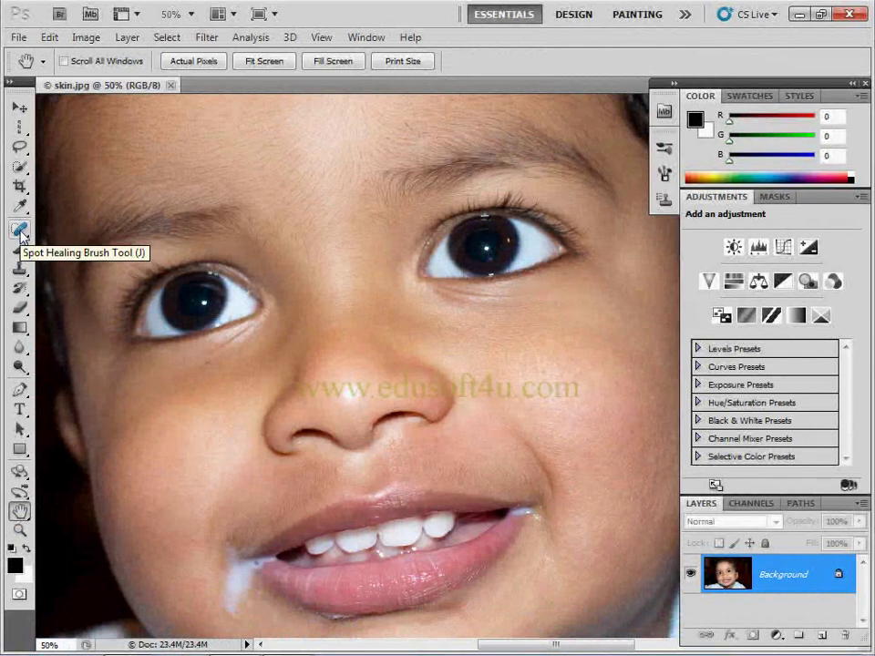
{"action": "left_click_drag", "start_coordinate": [20, 233], "coordinate": [58, 233]}
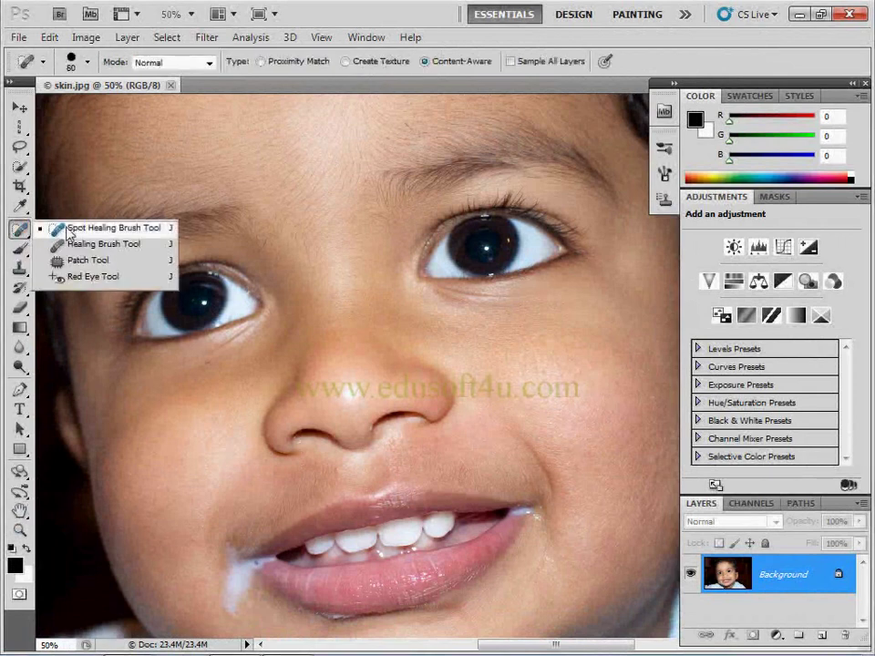
Spot-heal the forehead and under-eye blemishes with a 60-pixel Content-Aware brush, then pan to the mouth.
{"action": "left_click", "coordinate": [67, 229]}
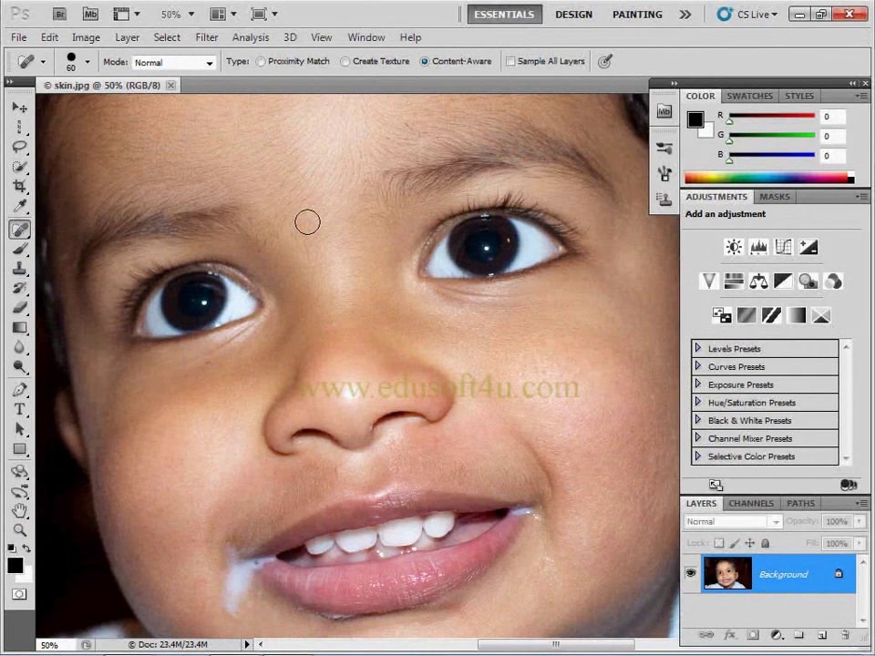
{"action": "left_click", "coordinate": [263, 247]}
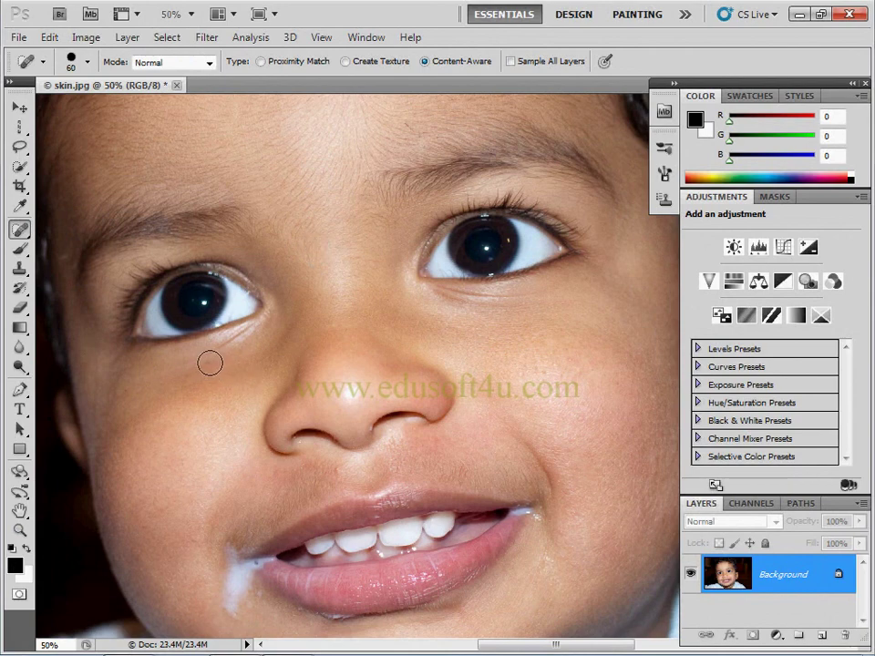
{"action": "left_click", "coordinate": [210, 363]}
{"action": "left_click", "coordinate": [412, 119]}
{"action": "left_click", "coordinate": [313, 236]}
{"action": "left_click", "coordinate": [315, 245]}
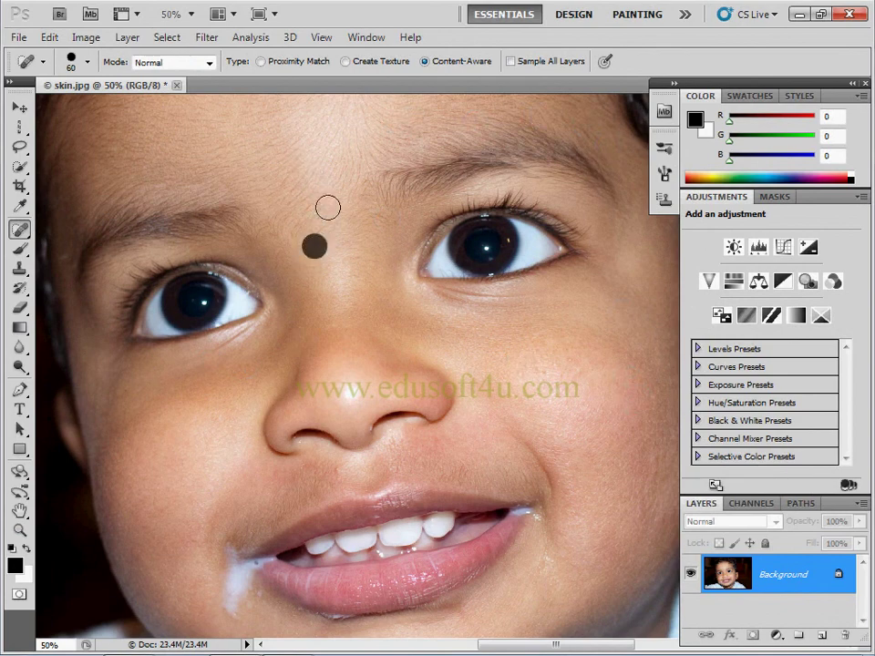
{"action": "left_click", "coordinate": [388, 110]}
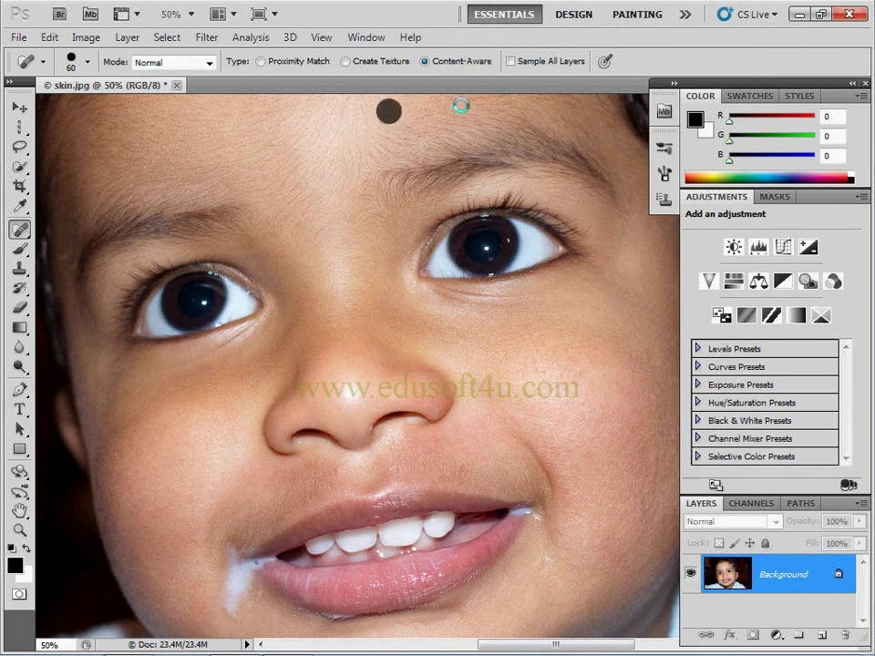
{"action": "left_click", "coordinate": [573, 103]}
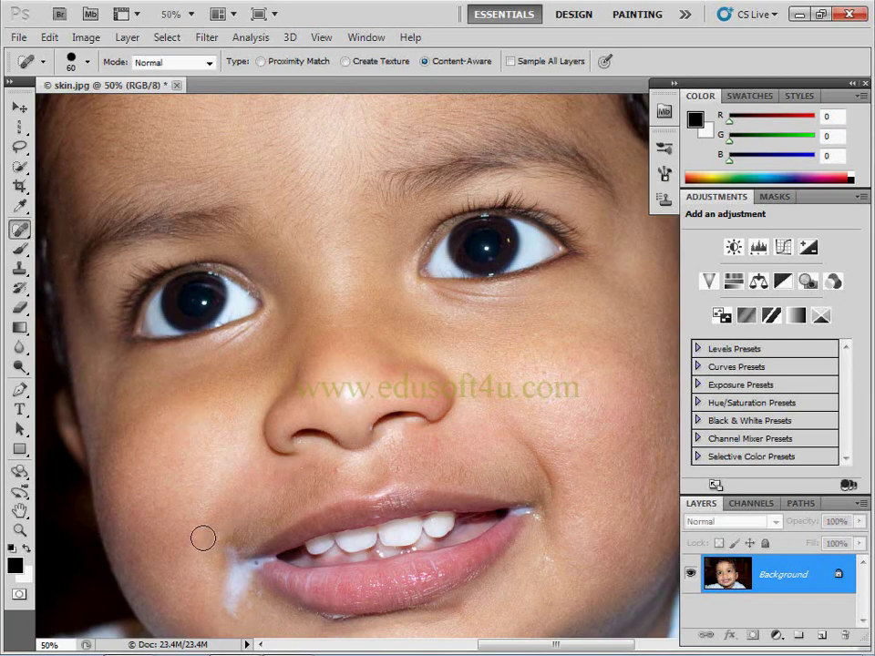
{"action": "left_click", "coordinate": [20, 511]}
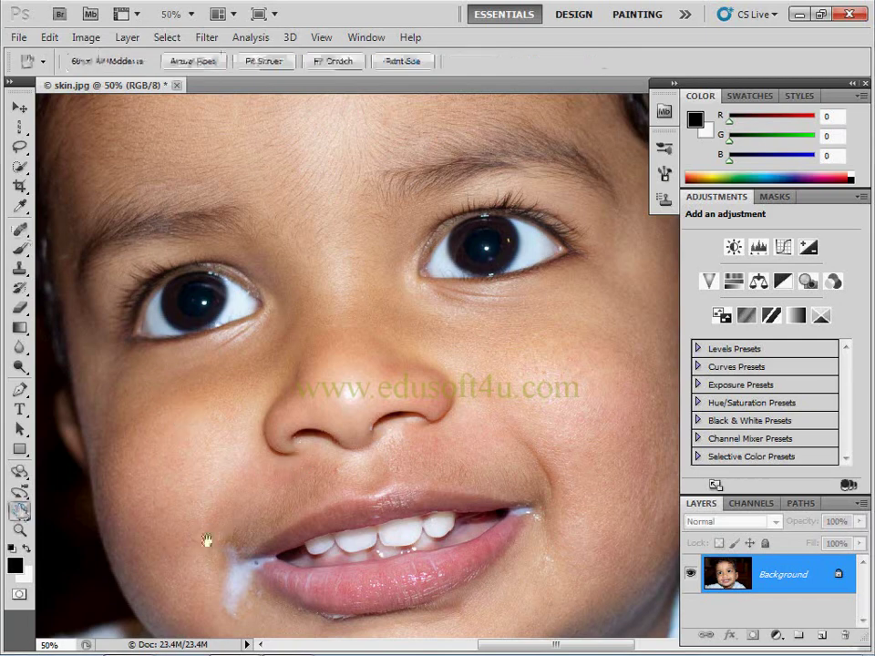
{"action": "mouse_move", "coordinate": [202, 544]}
{"action": "left_mouse_down"}
{"action": "mouse_move", "coordinate": [164, 406]}
{"action": "mouse_move", "coordinate": [110, 344]}
{"action": "left_mouse_up"}
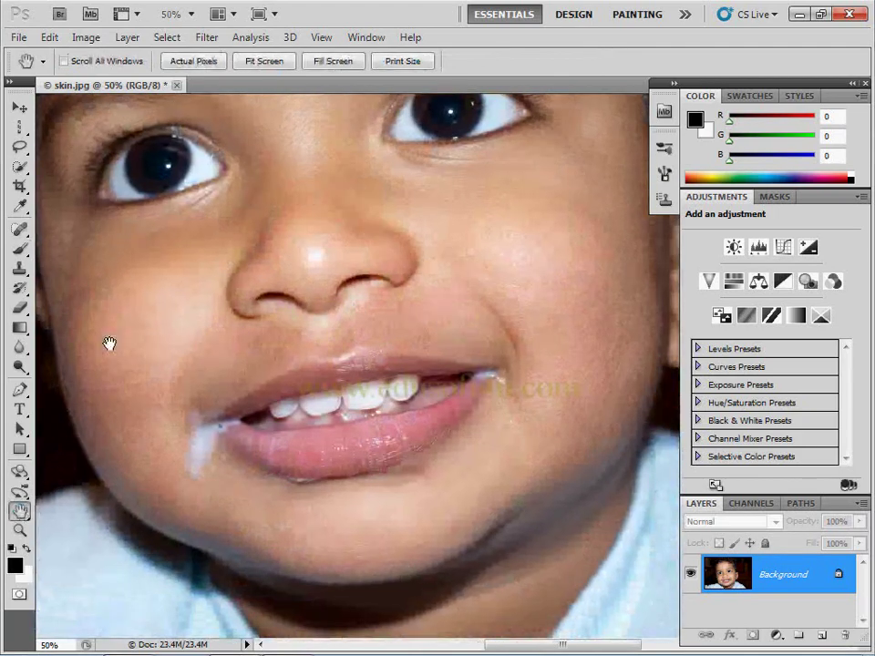
With the Healing Brush, paint over the milk at the mouth corner and below the lip.
{"action": "left_click", "coordinate": [21, 232]}
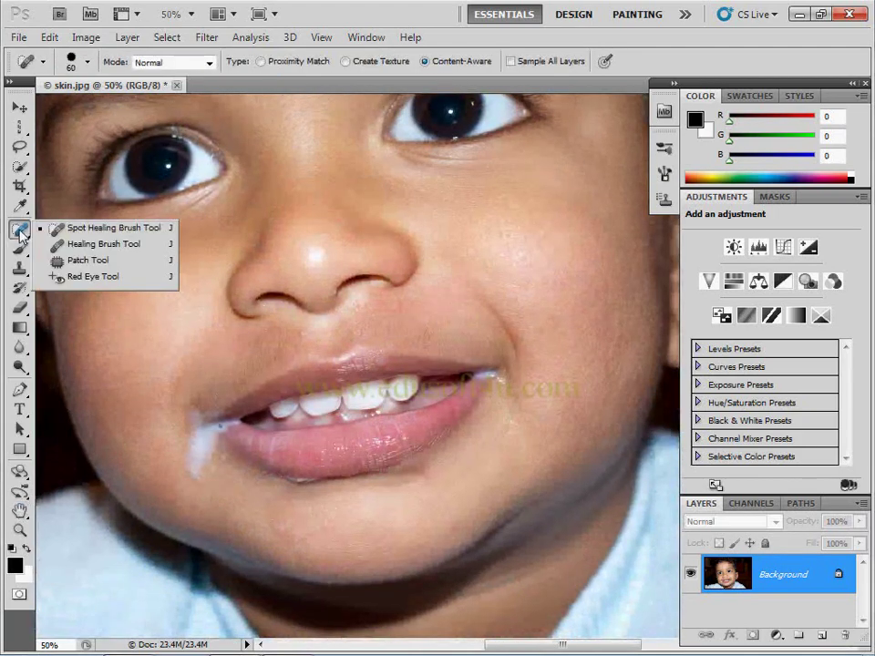
{"action": "left_click", "coordinate": [78, 248]}
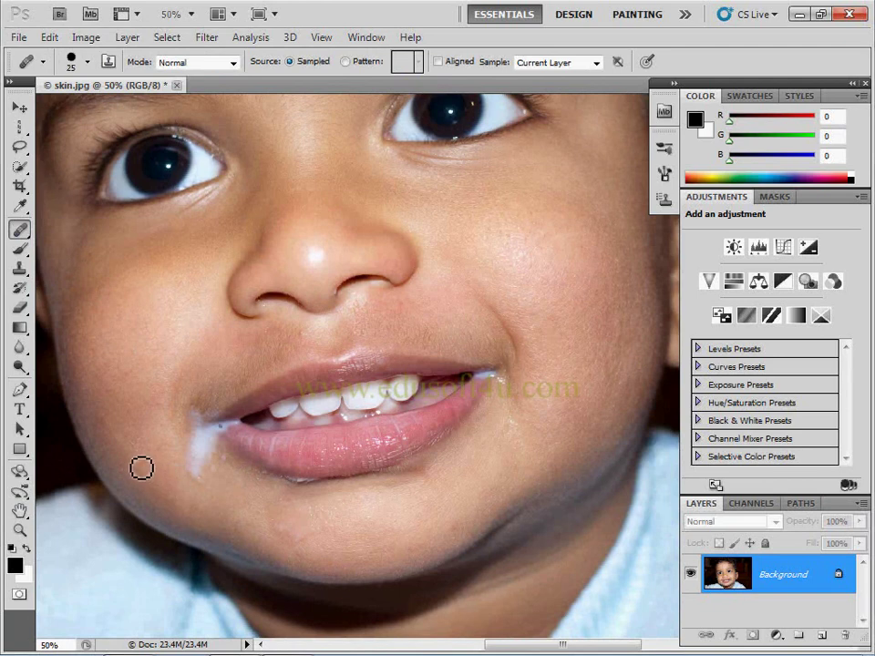
{"action": "key", "text": "bracketright"}
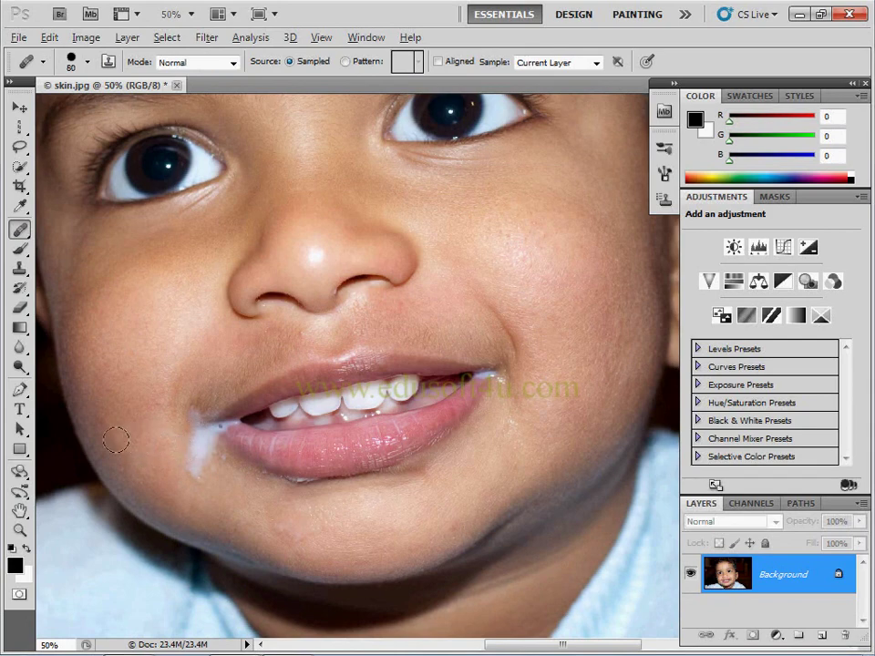
{"action": "mouse_move", "coordinate": [156, 453]}
{"action": "left_mouse_down"}
{"action": "mouse_move", "coordinate": [200, 450]}
{"action": "mouse_move", "coordinate": [204, 390]}
{"action": "left_mouse_up"}
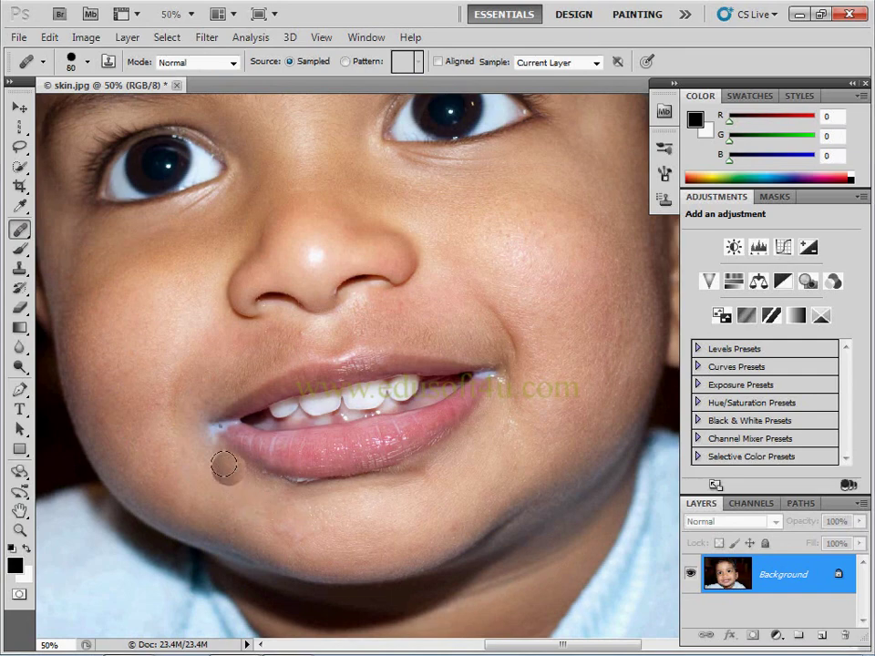
{"action": "left_click_drag", "start_coordinate": [222, 465], "coordinate": [188, 427]}
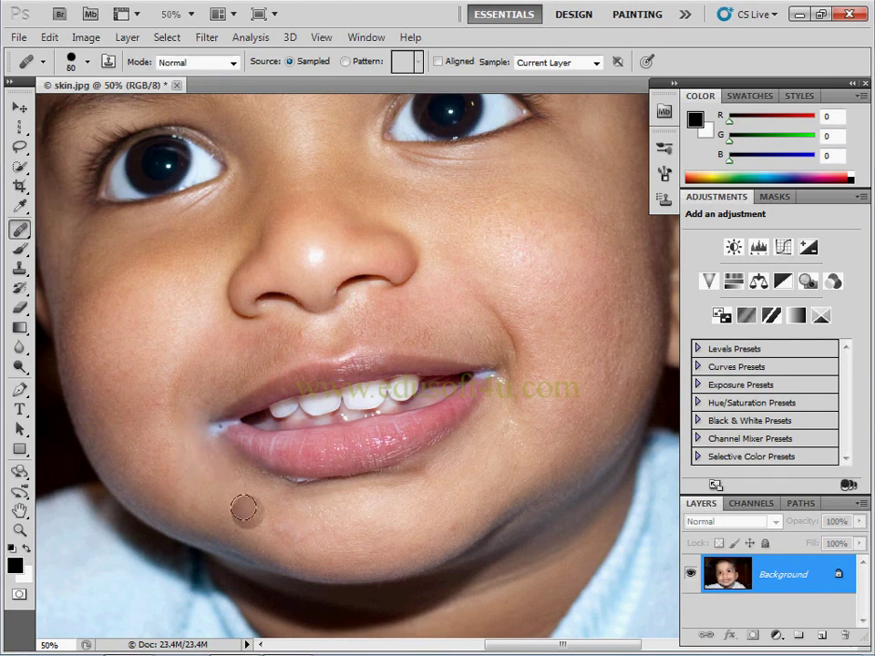
{"action": "left_click_drag", "start_coordinate": [263, 510], "coordinate": [262, 506]}
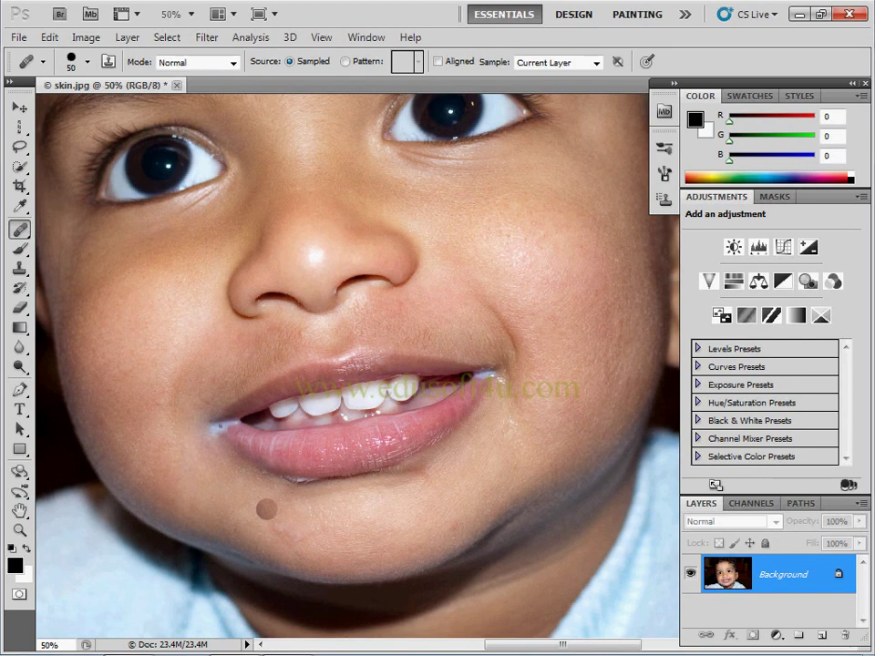
{"action": "key", "text": "bracketleft"}
{"action": "key", "text": "bracketleft"}
{"action": "key", "text": "bracketleft"}
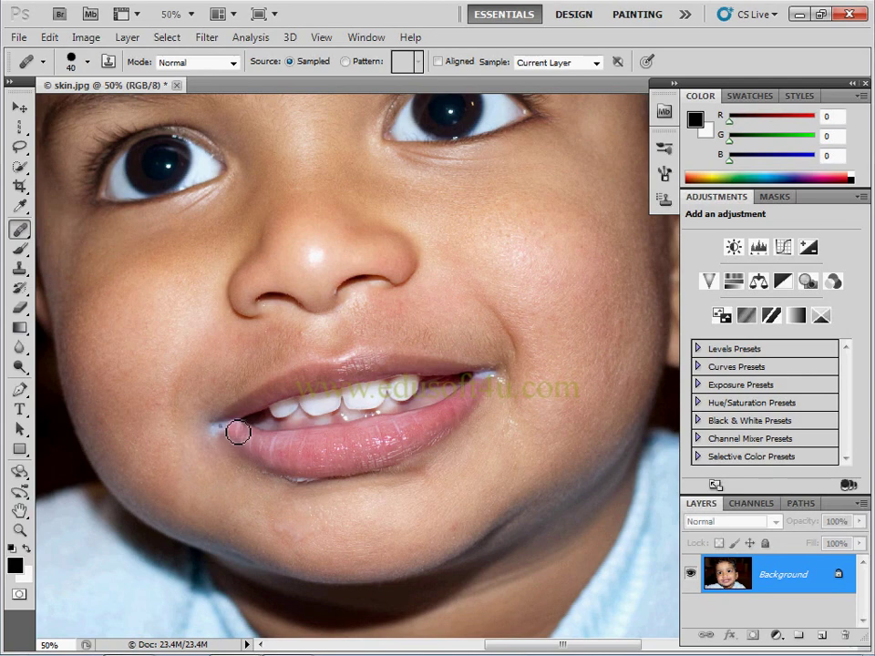
{"action": "left_click_drag", "start_coordinate": [238, 431], "coordinate": [227, 428]}
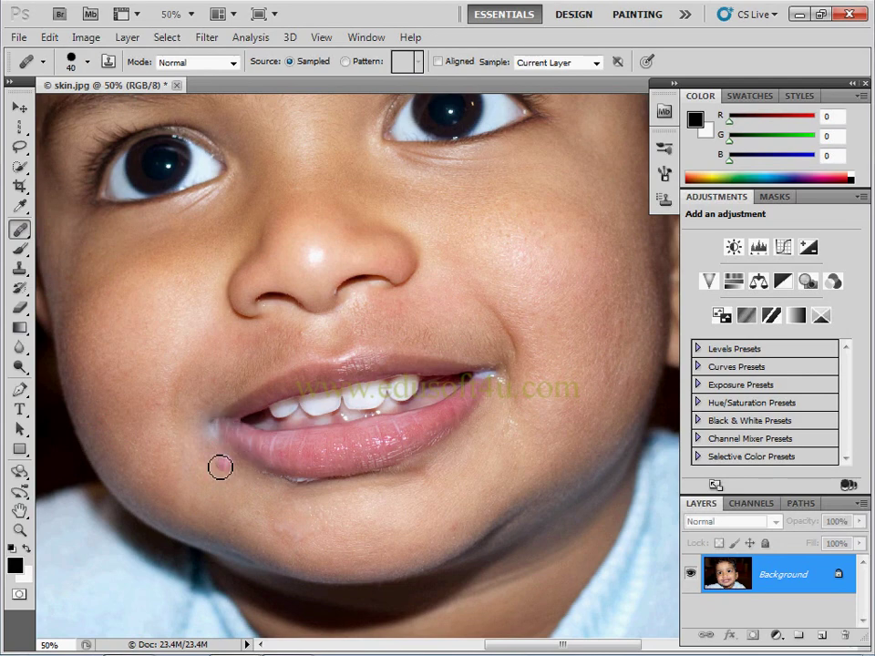
Resample clean skin and heal the lip corner, lower-lip edge and chin spots.
{"action": "left_click", "coordinate": [180, 468], "text": "alt"}
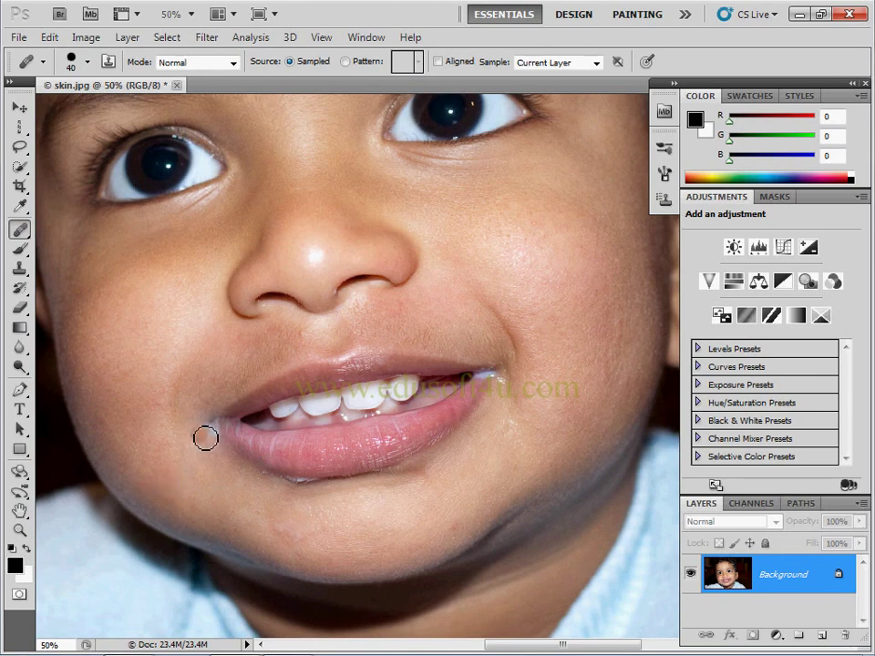
{"action": "mouse_move", "coordinate": [208, 434]}
{"action": "left_mouse_down"}
{"action": "mouse_move", "coordinate": [220, 452]}
{"action": "mouse_move", "coordinate": [217, 444]}
{"action": "left_mouse_up"}
{"action": "mouse_move", "coordinate": [318, 467]}
{"action": "left_mouse_down"}
{"action": "mouse_move", "coordinate": [299, 483]}
{"action": "mouse_move", "coordinate": [286, 477]}
{"action": "left_mouse_up"}
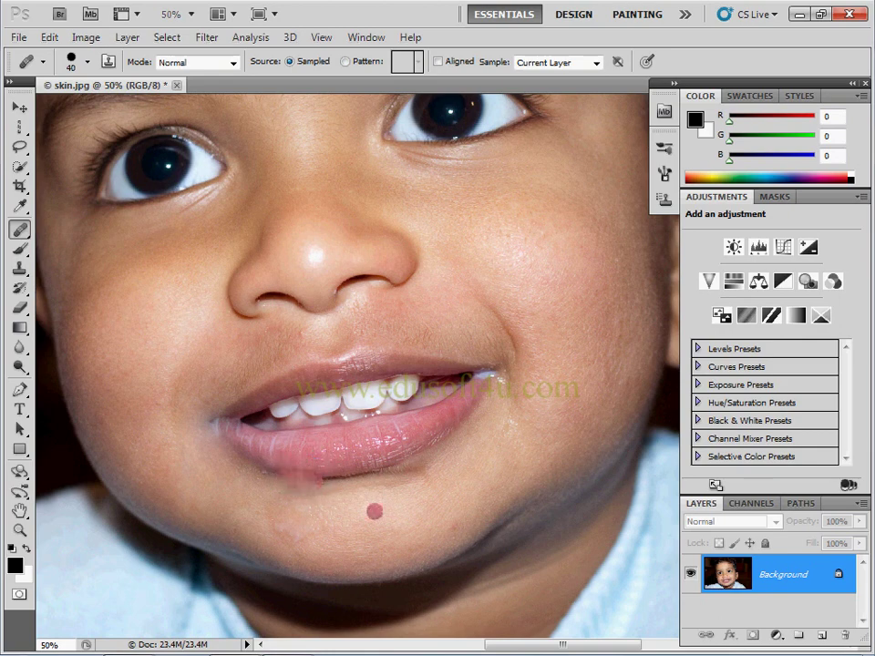
{"action": "left_click_drag", "start_coordinate": [344, 502], "coordinate": [305, 507]}
{"action": "left_click", "coordinate": [329, 508]}
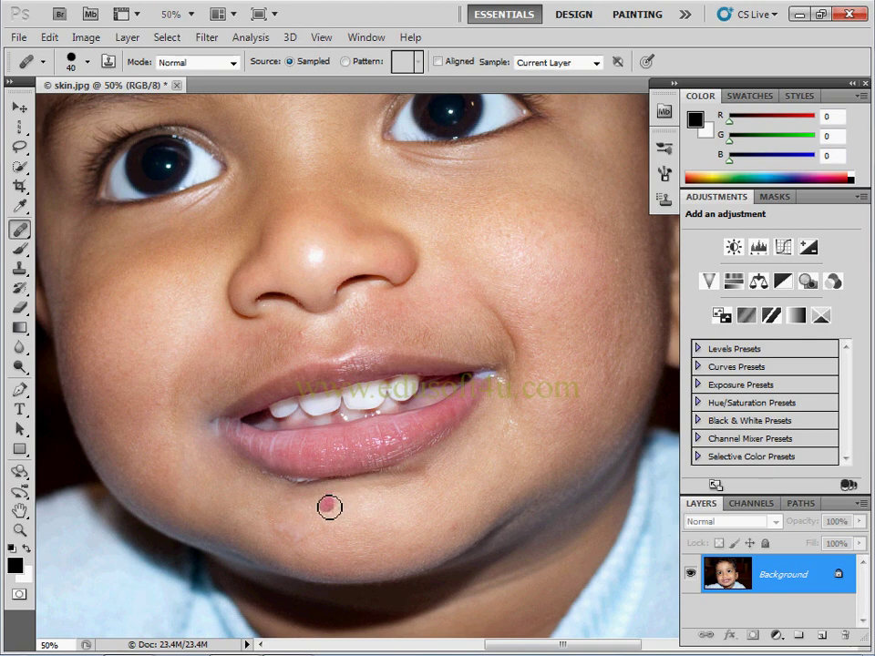
{"action": "key", "text": "bracketleft"}
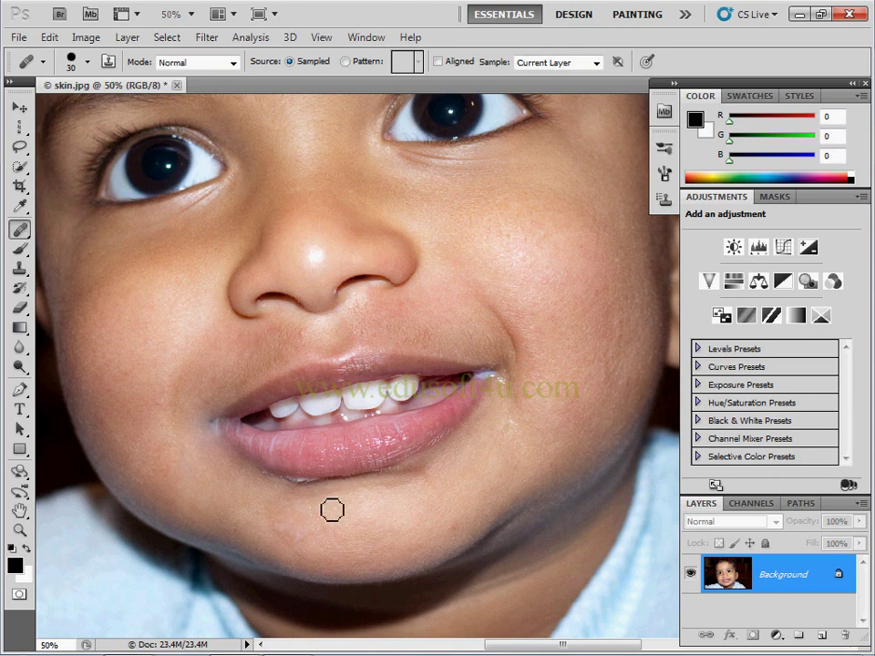
{"action": "left_click", "coordinate": [318, 484]}
Heal the remaining milk at the mouth corner and small spots on the cheek and chin.
{"action": "left_click_drag", "start_coordinate": [485, 383], "coordinate": [495, 382]}
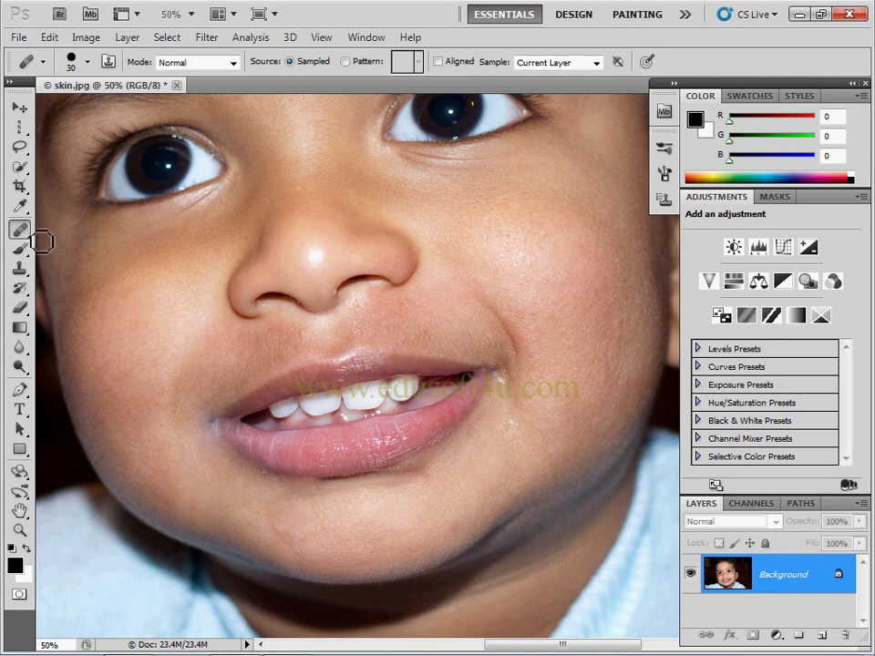
{"action": "left_click", "coordinate": [536, 427]}
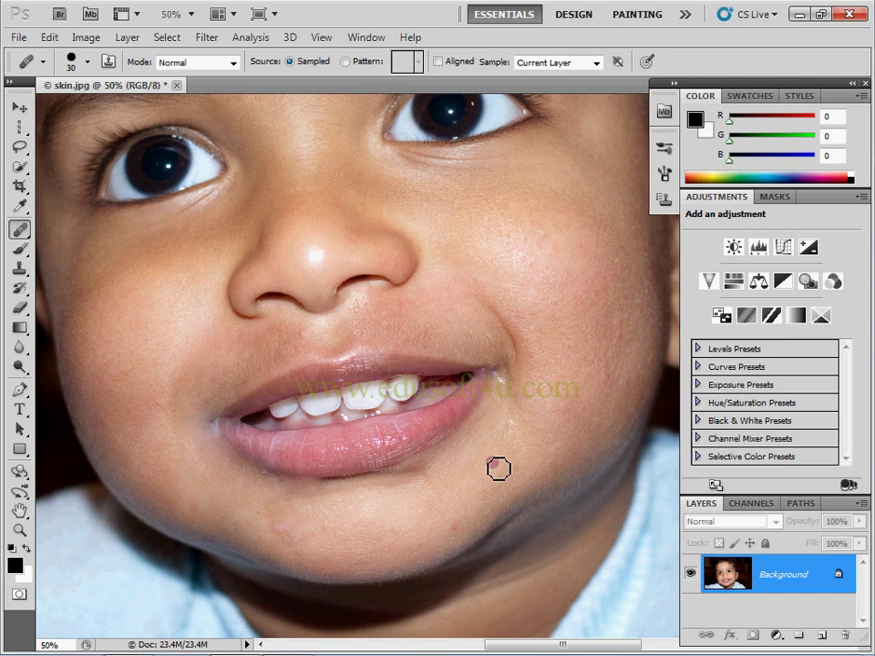
{"action": "left_click", "coordinate": [181, 327]}
{"action": "left_click", "coordinate": [161, 443]}
{"action": "left_click", "coordinate": [365, 531]}
{"action": "left_click", "coordinate": [449, 504]}
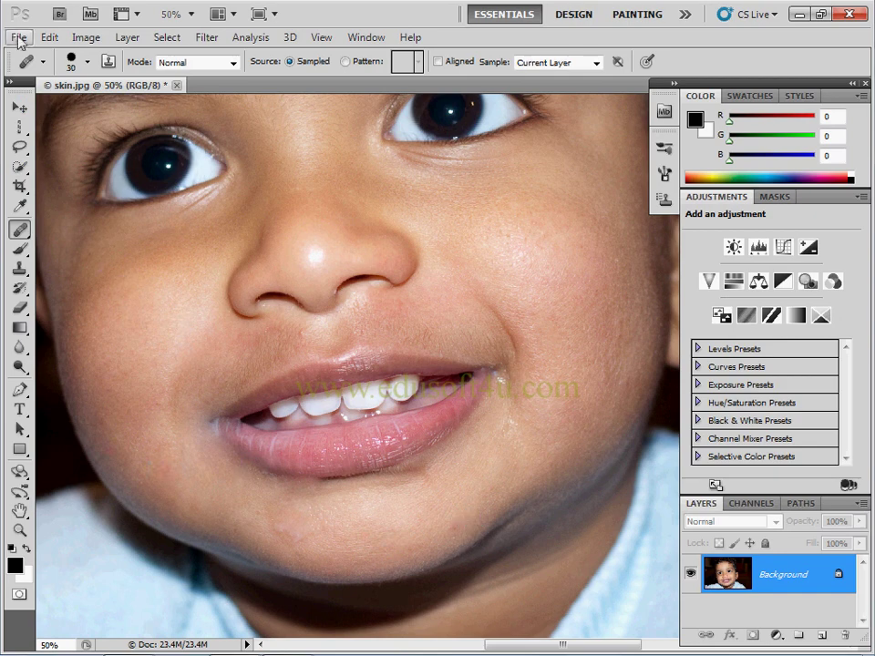
Close skin.jpg, answering the save prompt, and open CAfill.jpg from Chapter 06.
{"action": "left_click", "coordinate": [18, 38]}
{"action": "left_click", "coordinate": [57, 234]}
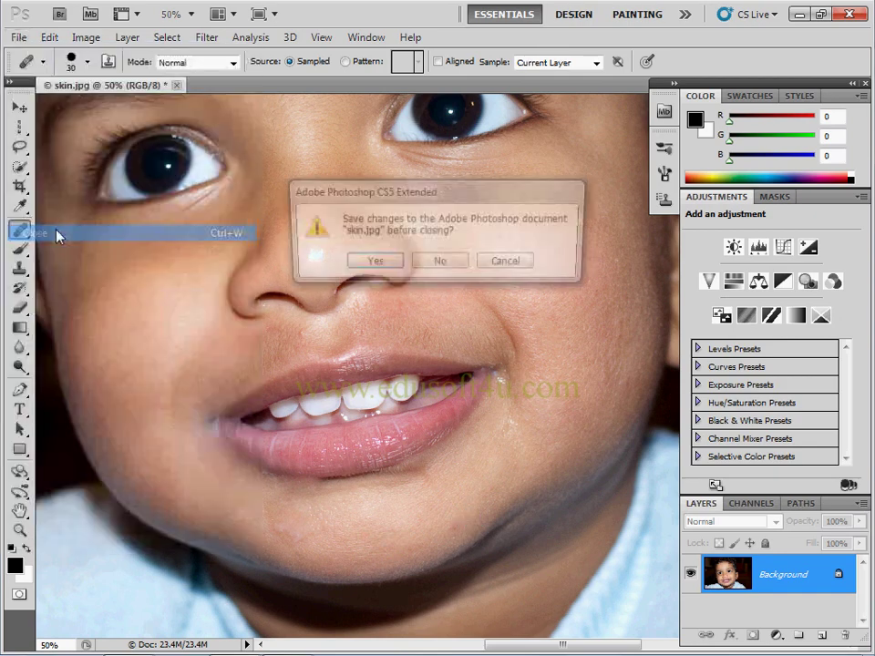
{"action": "left_click", "coordinate": [453, 270]}
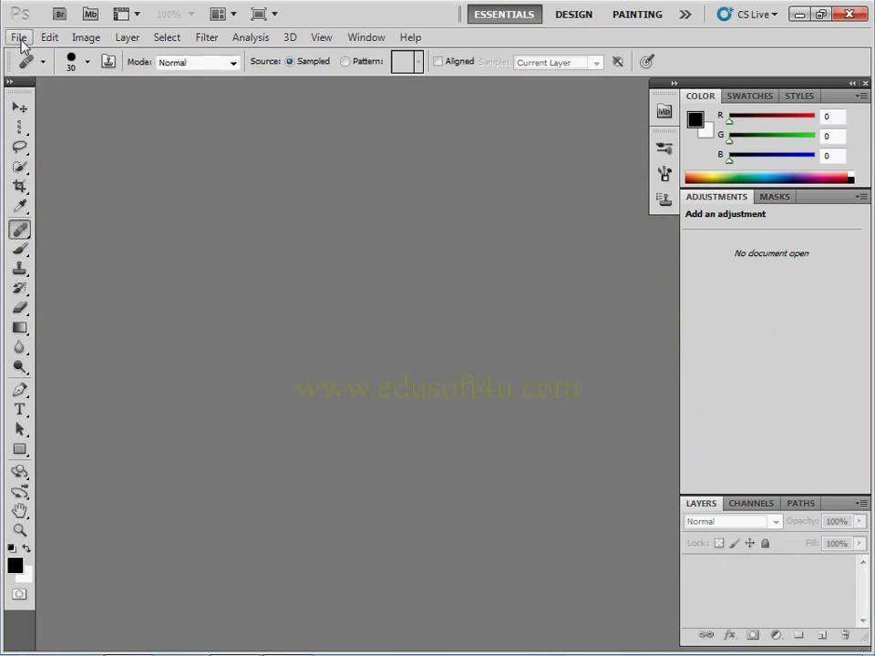
{"action": "left_click", "coordinate": [20, 37]}
{"action": "left_click", "coordinate": [57, 72]}
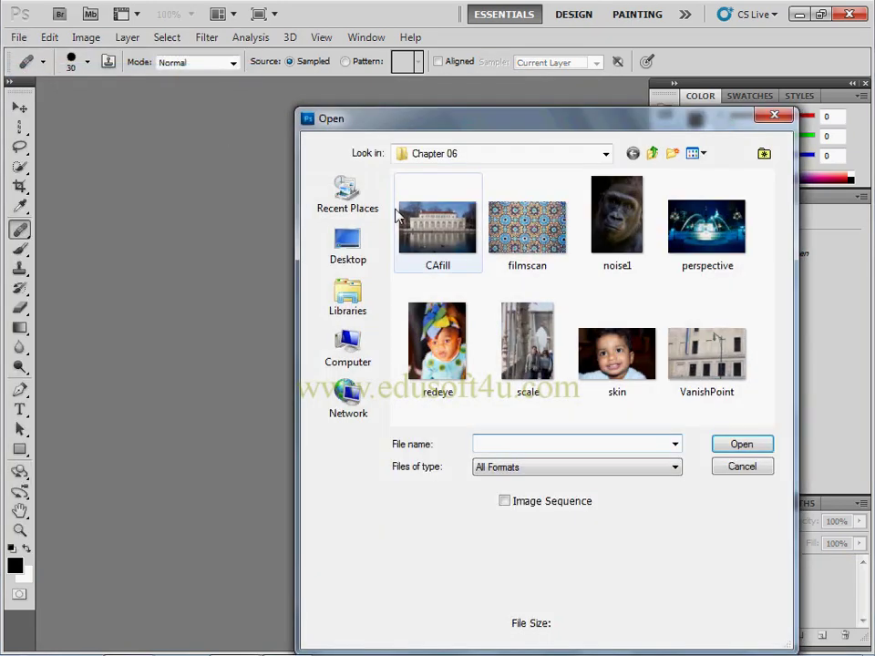
{"action": "double_click", "coordinate": [446, 246]}
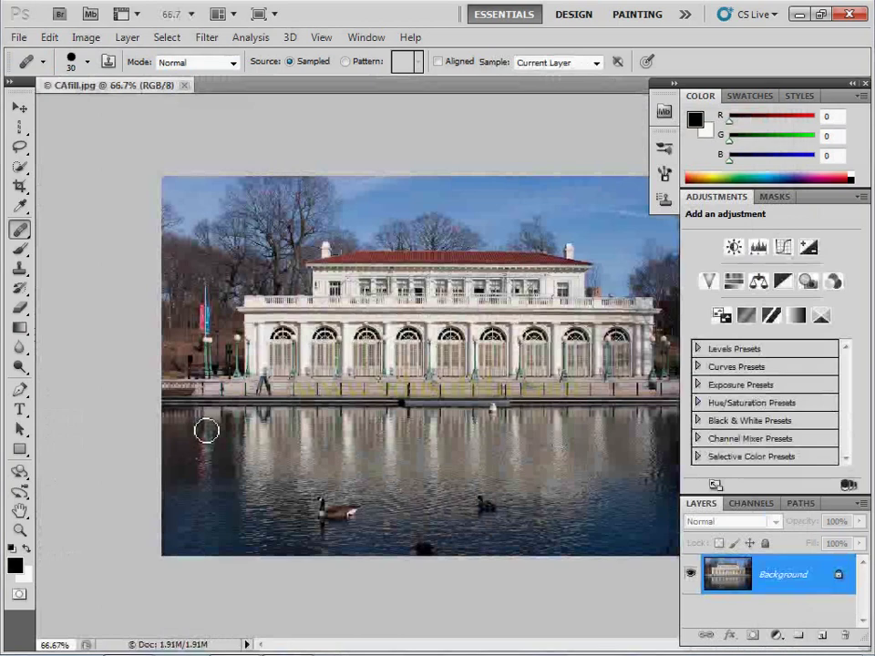
Zoom the CAfill photo in, pan to the geese, and choose the Lasso Tool.
{"action": "key", "text": "ctrl+plus"}
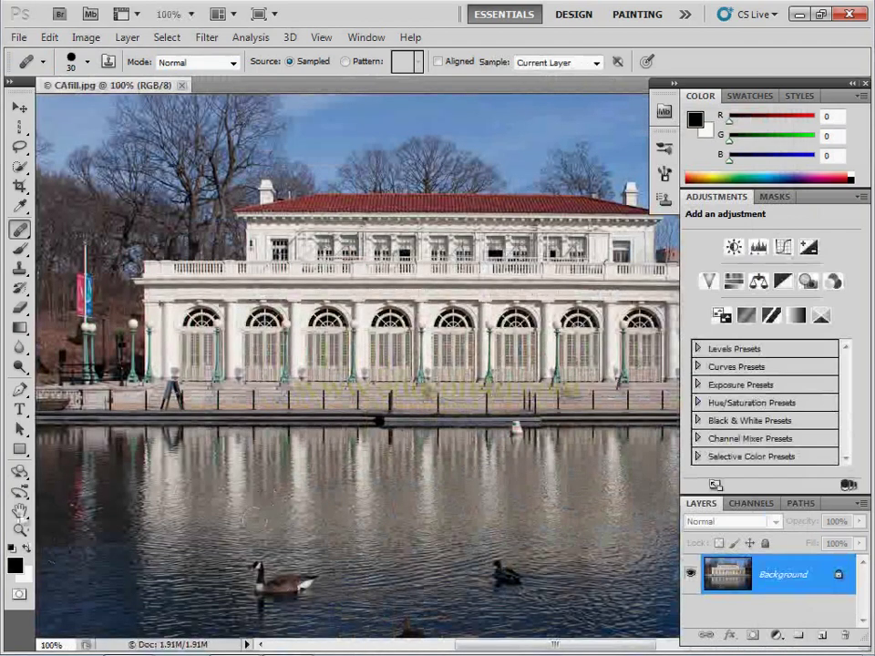
{"action": "key", "text": "h"}
{"action": "left_click_drag", "start_coordinate": [326, 594], "coordinate": [301, 553]}
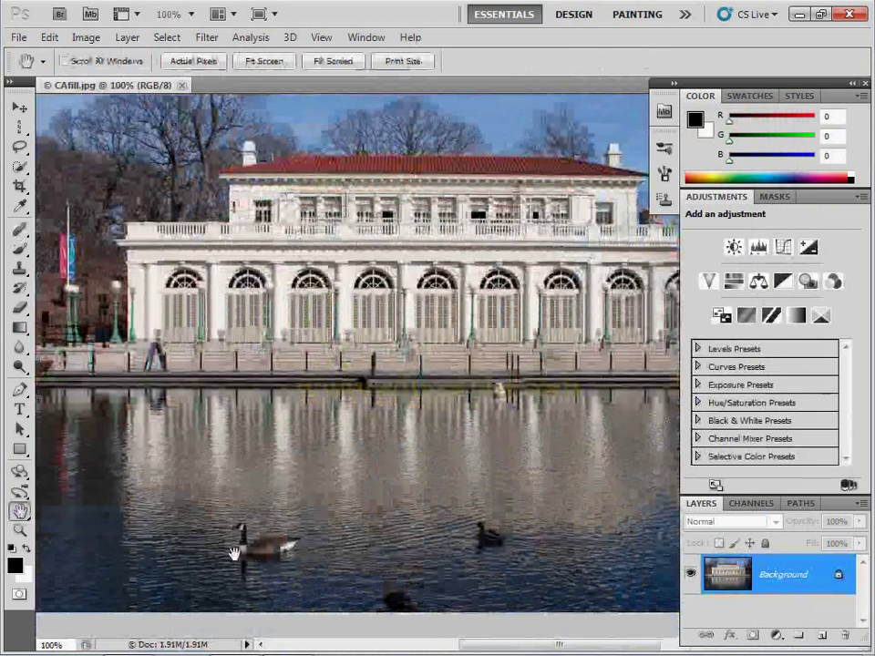
{"action": "left_click", "coordinate": [21, 172]}
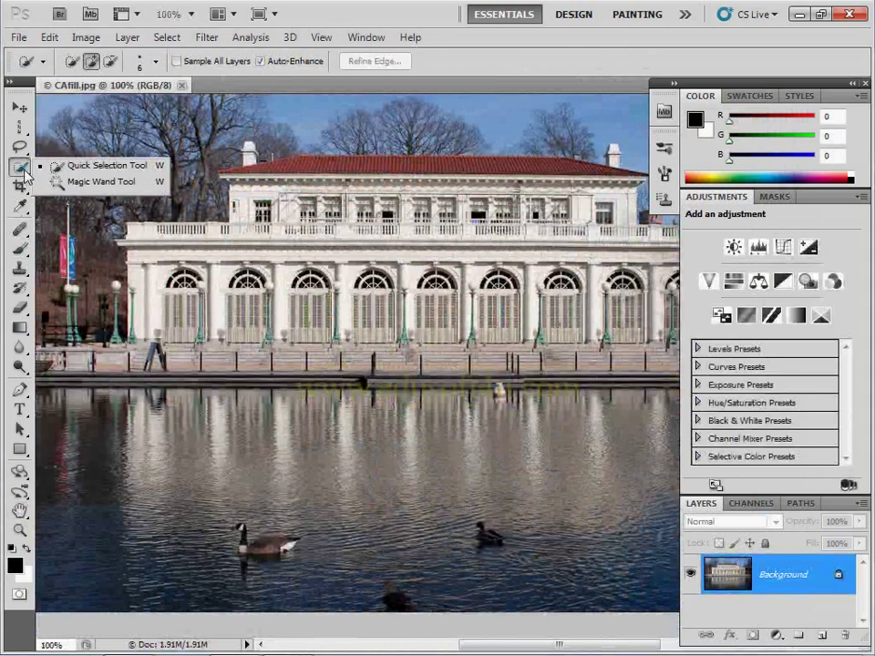
{"action": "left_click", "coordinate": [22, 189]}
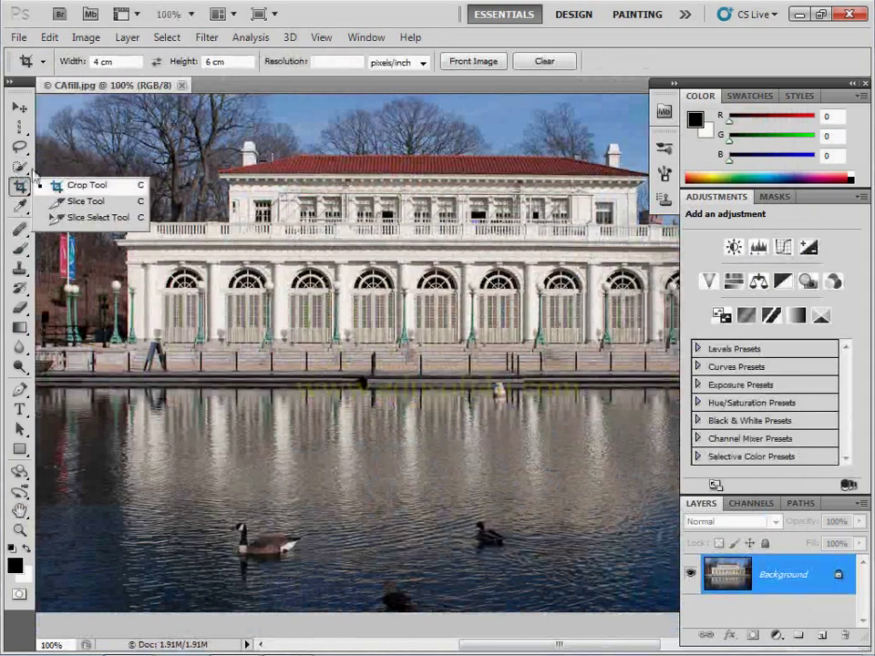
{"action": "left_click", "coordinate": [19, 147]}
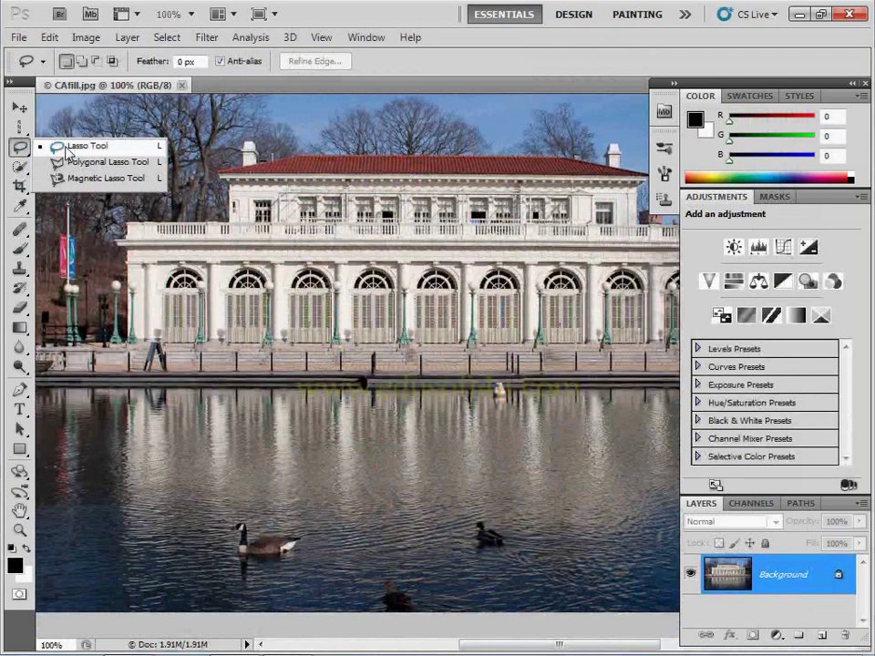
{"action": "left_click", "coordinate": [66, 152]}
Lasso the goose, then Shift-add outlines around the bottom duck and the right-hand duck.
{"action": "mouse_move", "coordinate": [212, 553]}
{"action": "left_mouse_down"}
{"action": "mouse_move", "coordinate": [250, 593]}
{"action": "mouse_move", "coordinate": [208, 533]}
{"action": "mouse_move", "coordinate": [216, 567]}
{"action": "left_mouse_up"}
{"action": "key", "text": "shift"}
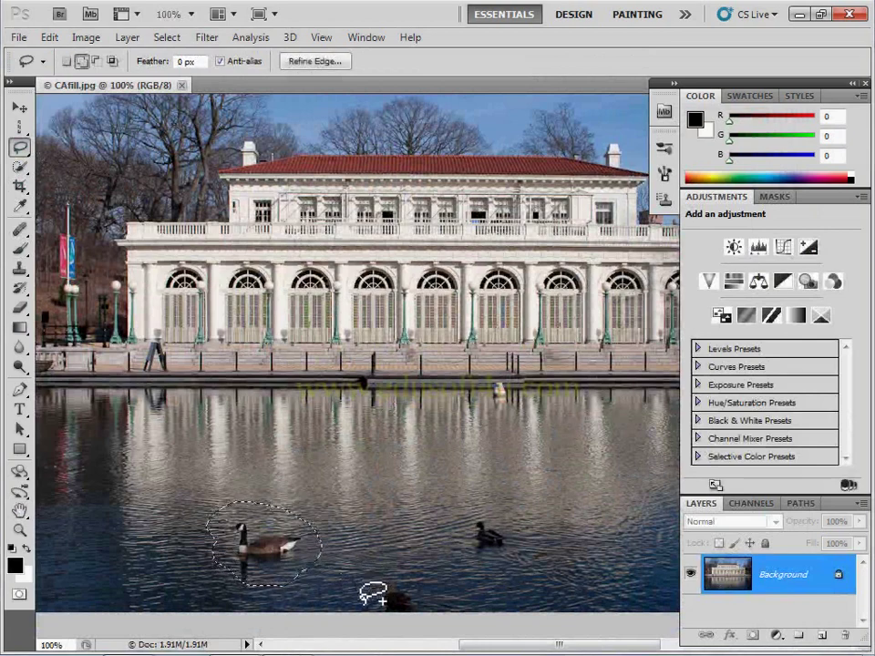
{"action": "left_click_drag", "start_coordinate": [363, 592], "coordinate": [415, 617]}
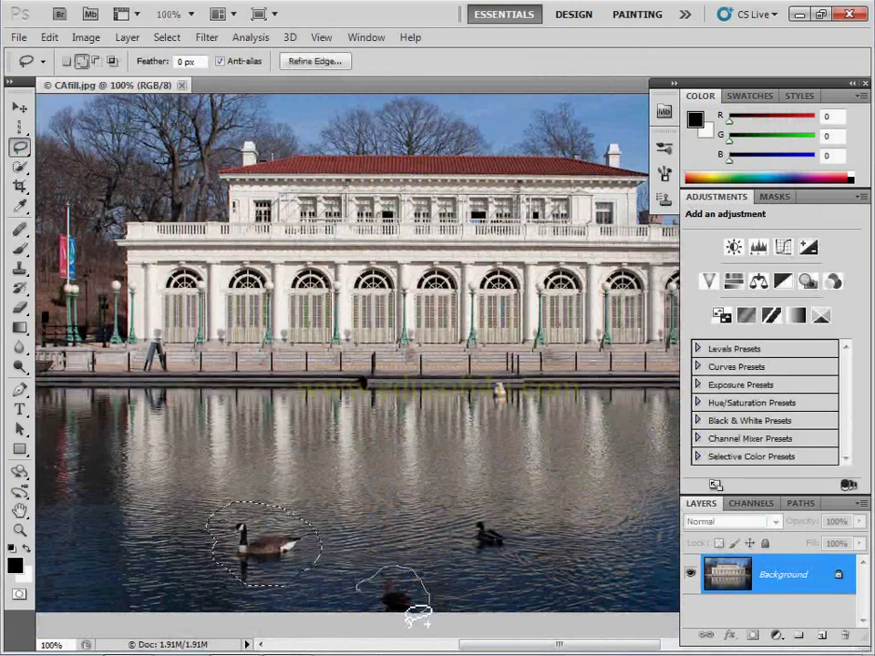
{"action": "left_click_drag", "start_coordinate": [415, 616], "coordinate": [368, 593]}
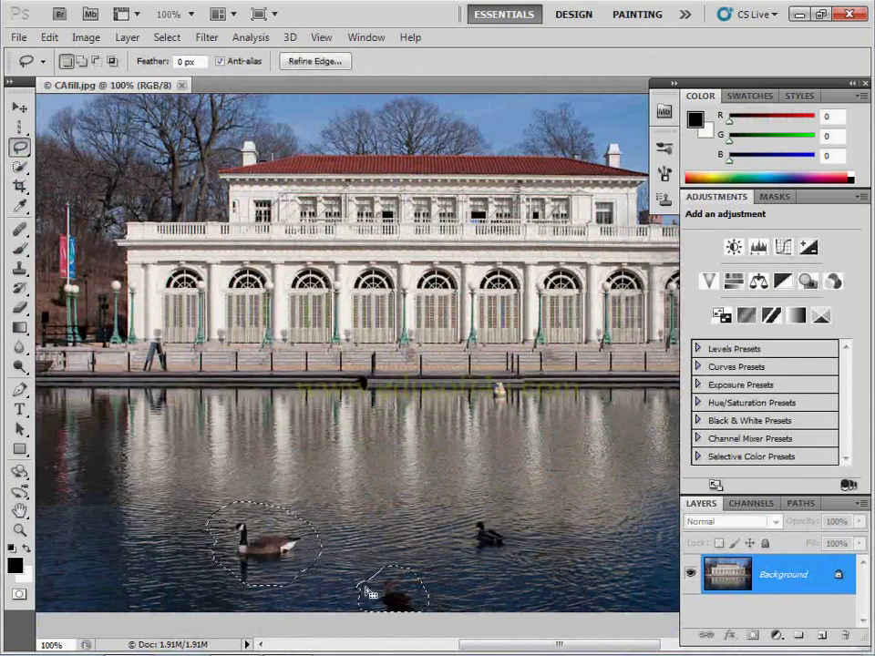
{"action": "key", "text": "shift"}
{"action": "mouse_move", "coordinate": [469, 545]}
{"action": "left_mouse_down"}
{"action": "mouse_move", "coordinate": [528, 538]}
{"action": "mouse_move", "coordinate": [476, 554]}
{"action": "left_mouse_up"}
{"action": "left_click_drag", "start_coordinate": [475, 550], "coordinate": [465, 544]}
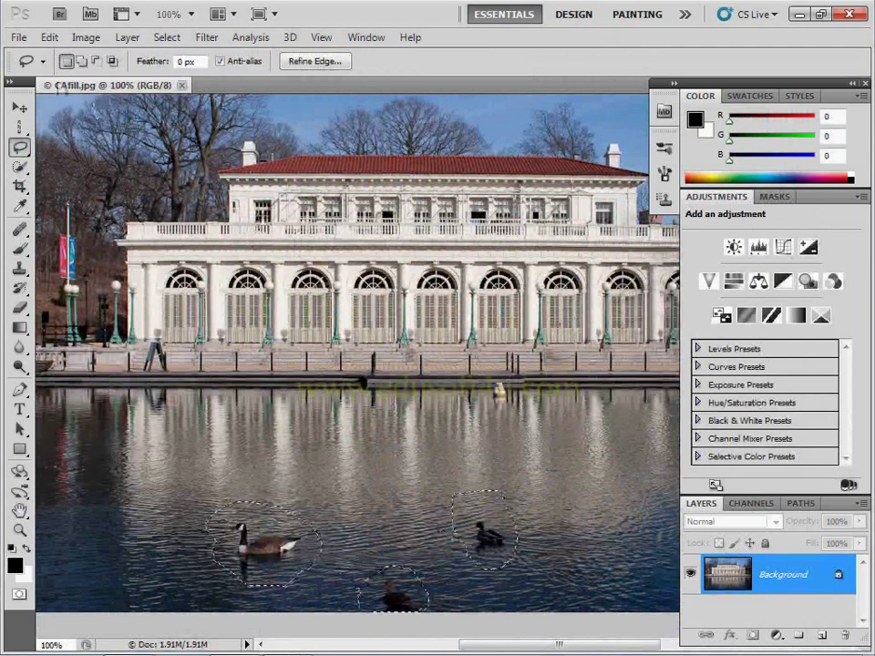
{"action": "left_click", "coordinate": [50, 37]}
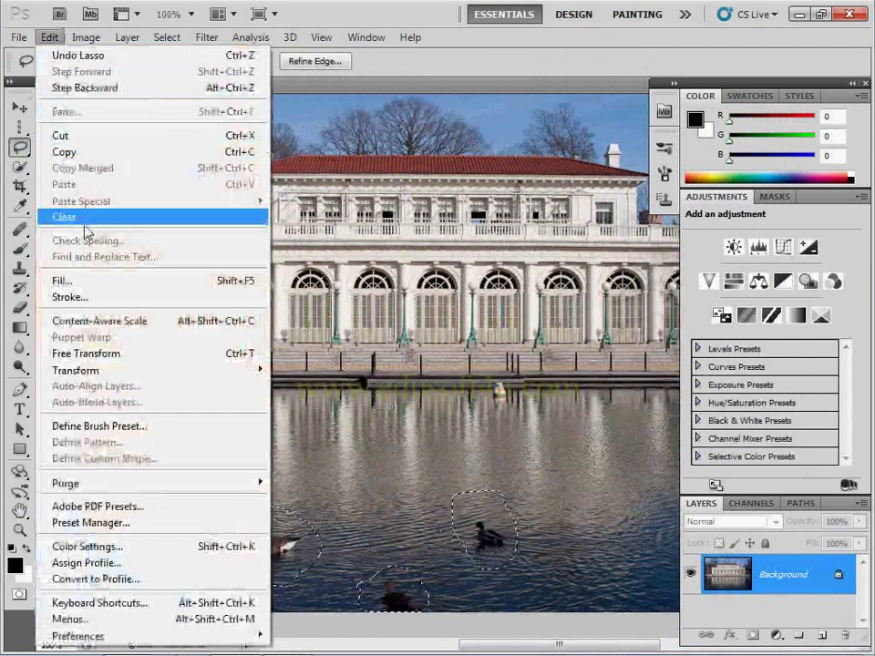
Fill the three bird selections using Content-Aware as the fill contents.
{"action": "left_click", "coordinate": [100, 280]}
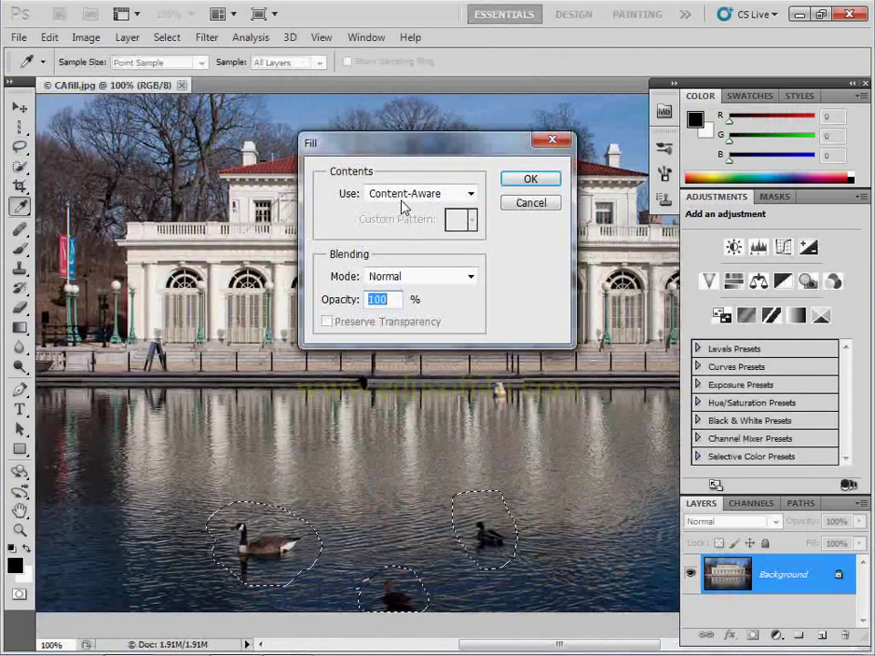
{"action": "left_click", "coordinate": [472, 197]}
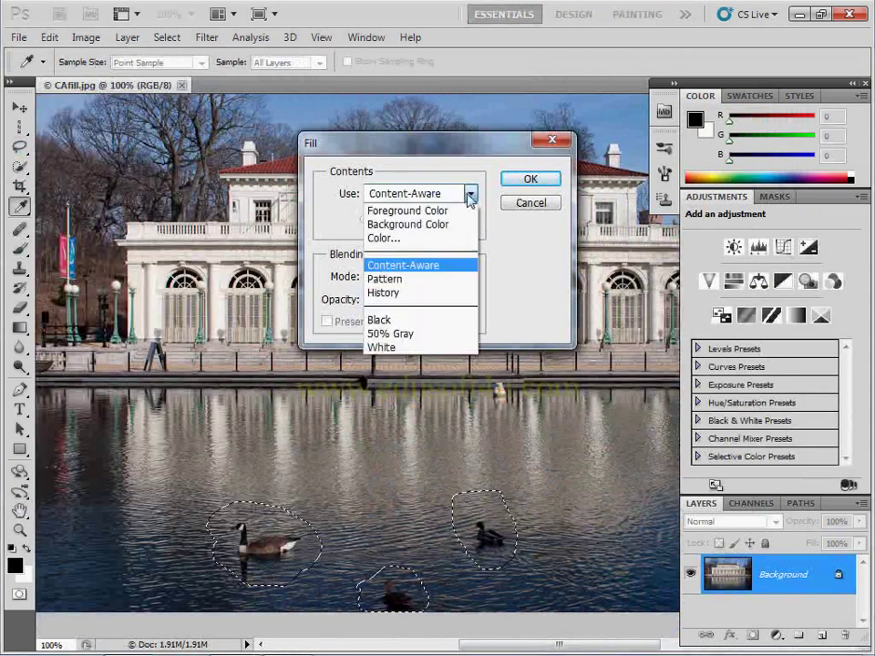
{"action": "left_click", "coordinate": [410, 270]}
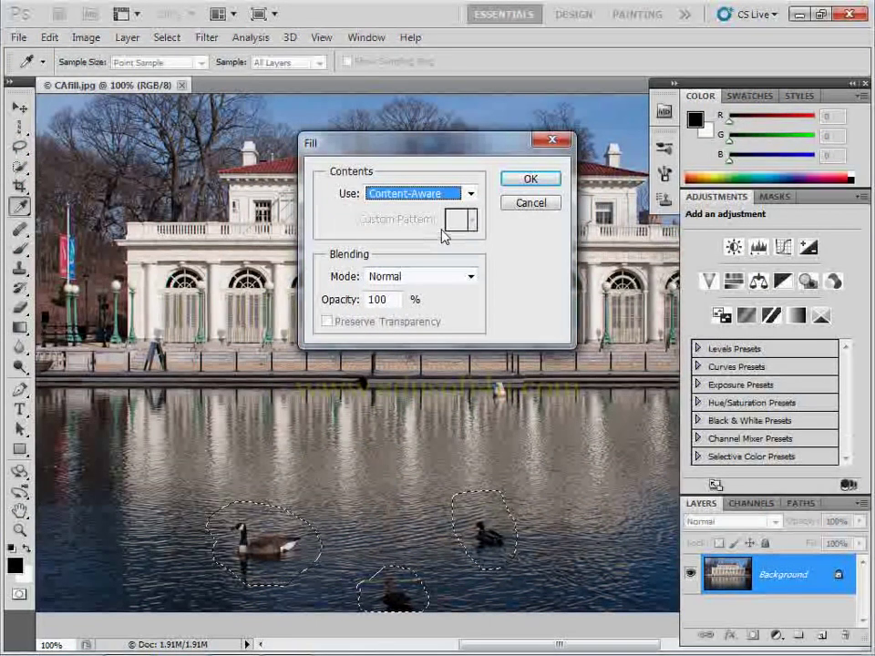
{"action": "left_click", "coordinate": [525, 182]}
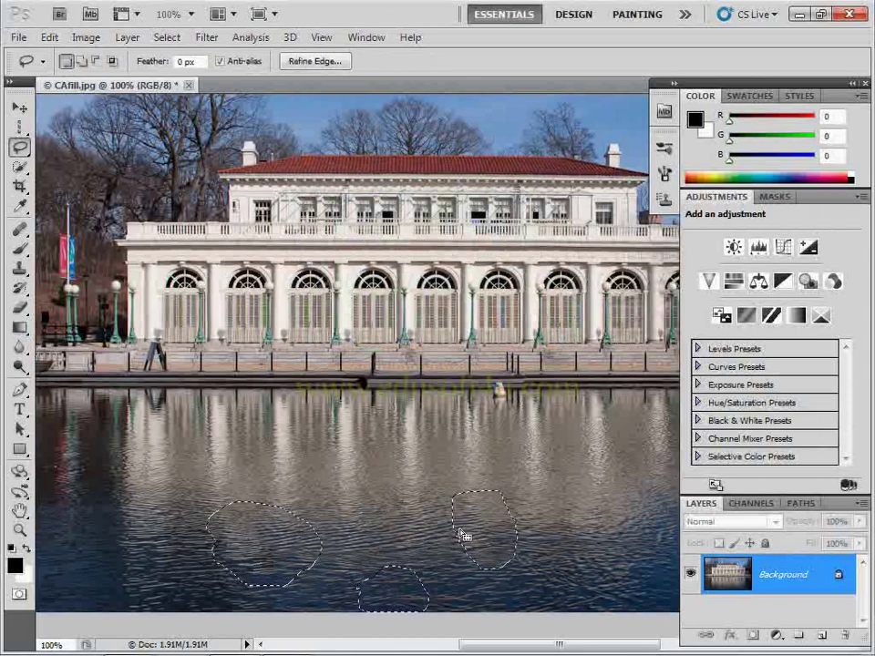
Close CAfill.jpg without saving, open redeye.tif and zoom in to 33.3%.
{"action": "left_click", "coordinate": [189, 86]}
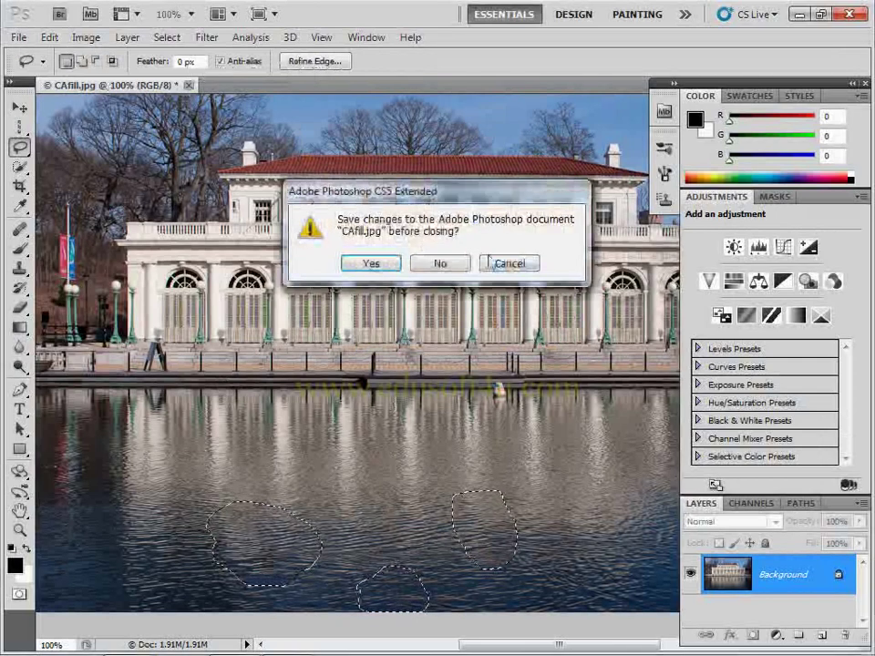
{"action": "left_click", "coordinate": [453, 266]}
{"action": "left_click", "coordinate": [19, 38]}
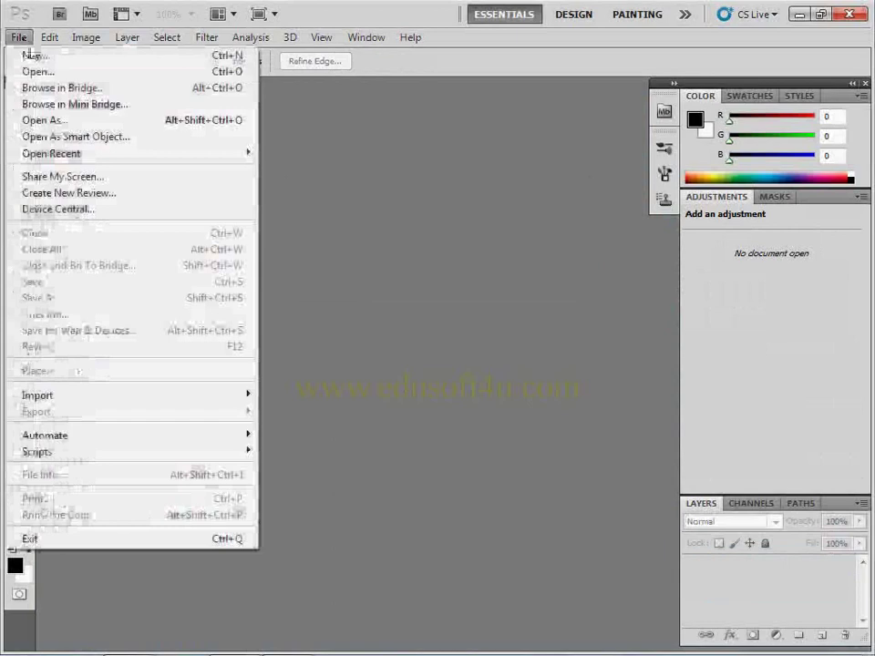
{"action": "left_click", "coordinate": [35, 68]}
{"action": "double_click", "coordinate": [430, 356]}
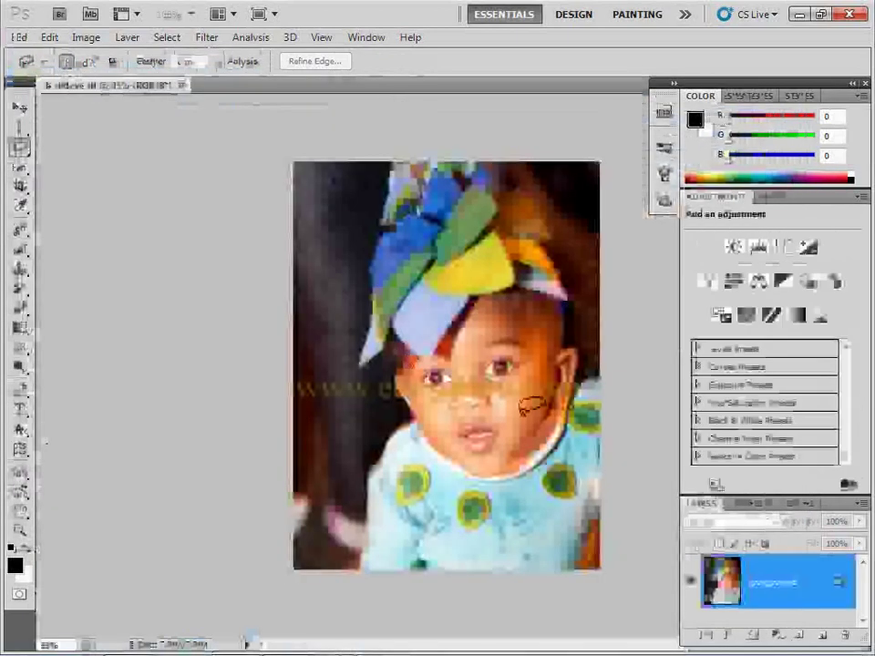
{"action": "key", "text": "ctrl+plus"}
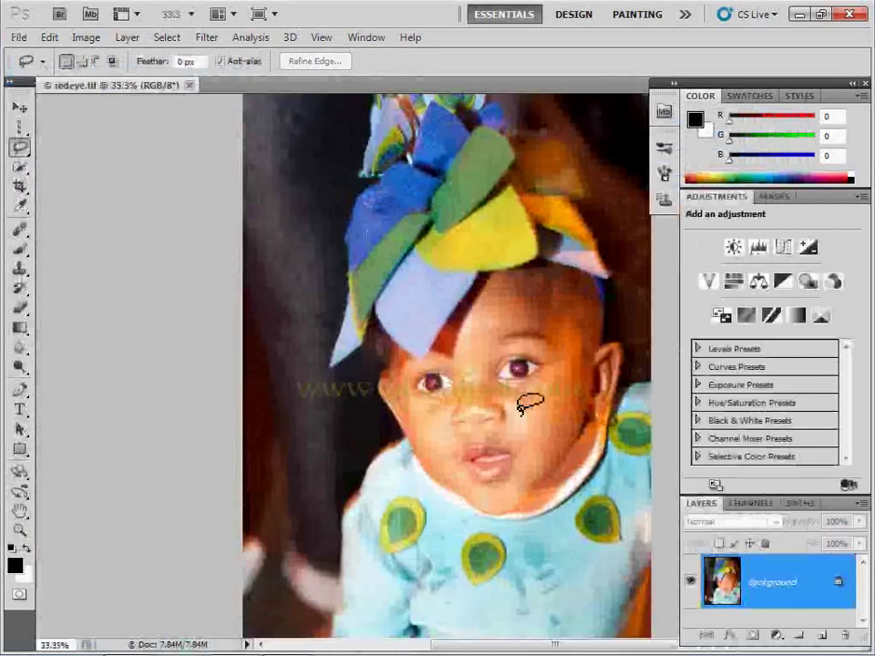
{"action": "key", "text": "ctrl+plus"}
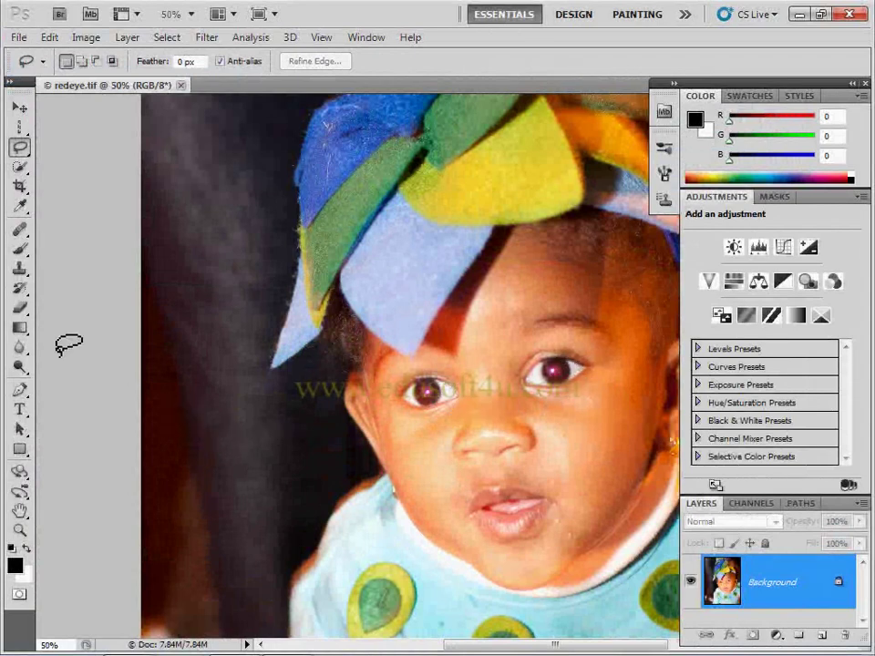
Use the Red Eye Tool at 50% pupil size and 50% darken on the left and right pupils.
{"action": "left_click", "coordinate": [28, 294]}
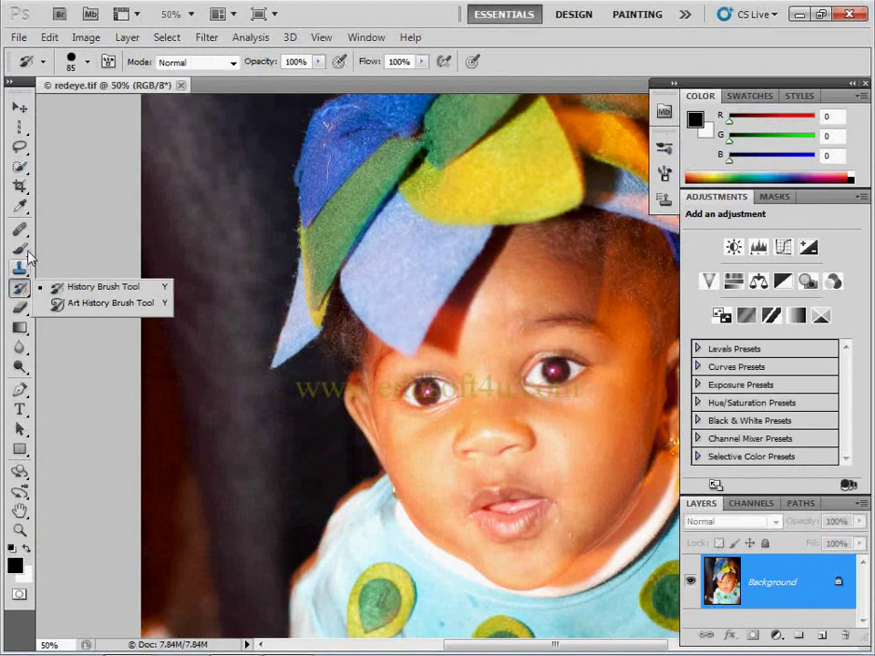
{"action": "left_click", "coordinate": [29, 252]}
{"action": "left_click", "coordinate": [25, 233]}
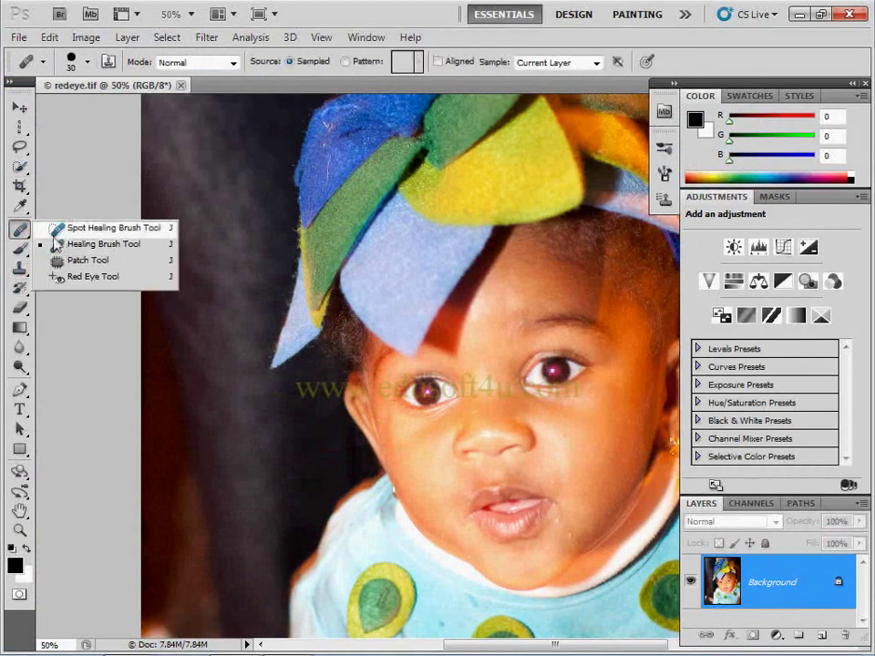
{"action": "left_click", "coordinate": [87, 287]}
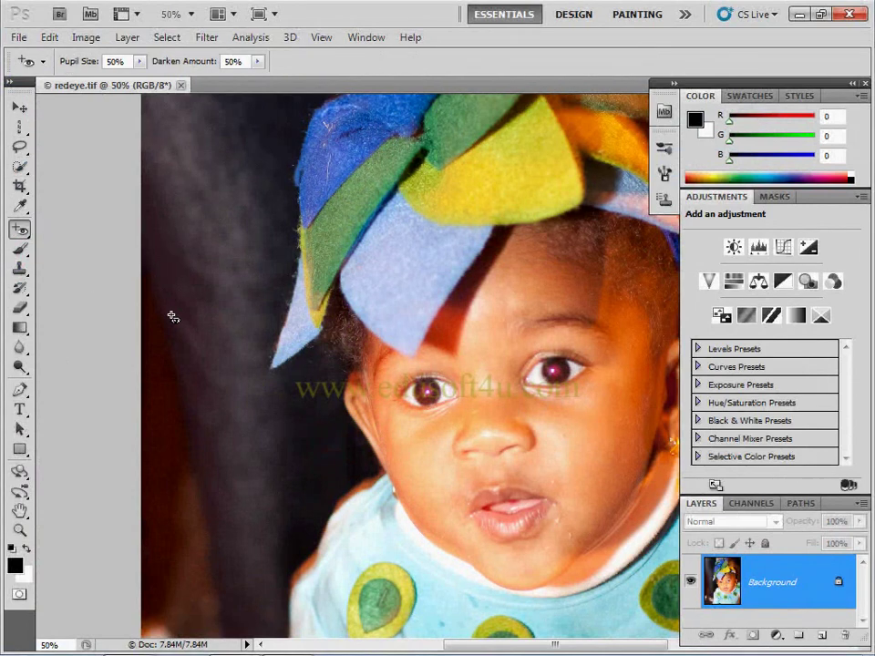
{"action": "left_click", "coordinate": [428, 395]}
{"action": "left_click", "coordinate": [555, 372]}
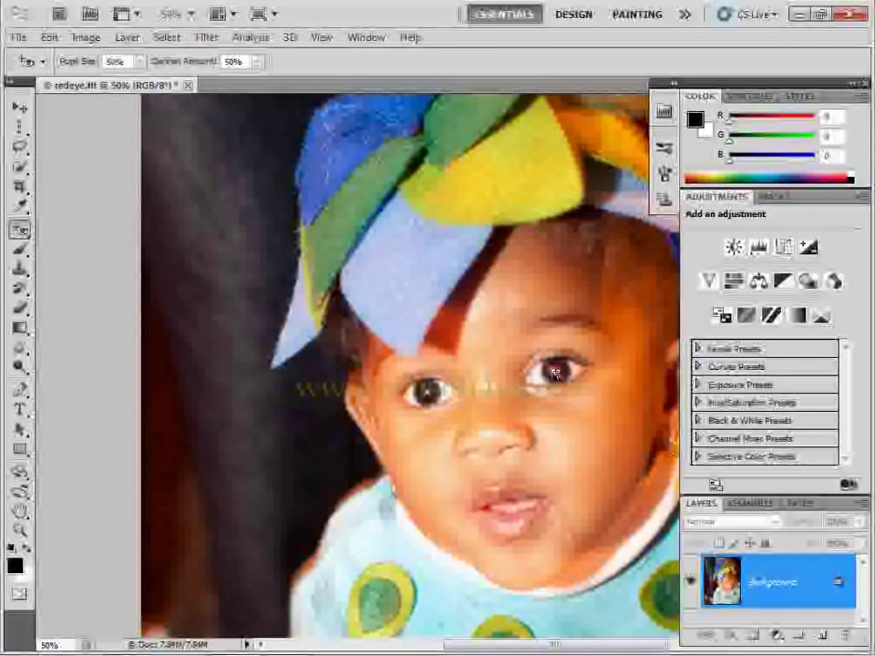